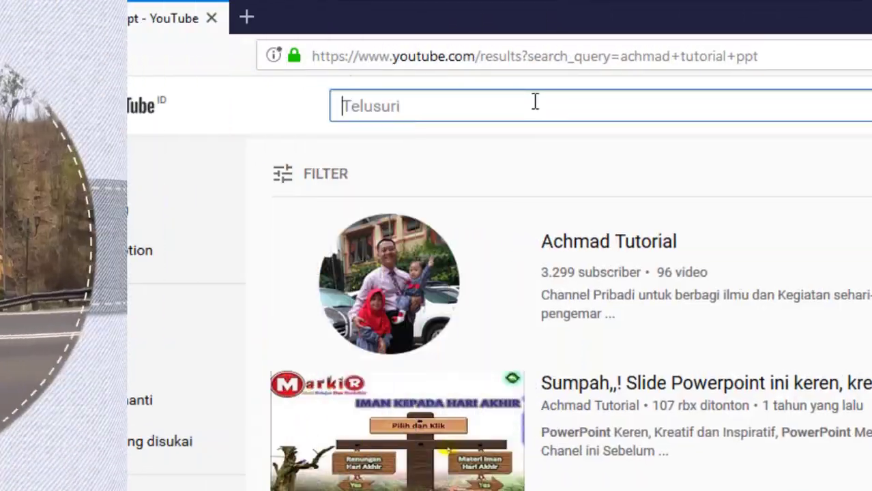
Search YouTube for the tutorial channel by name, open its page and subscribe
text(Achmad)
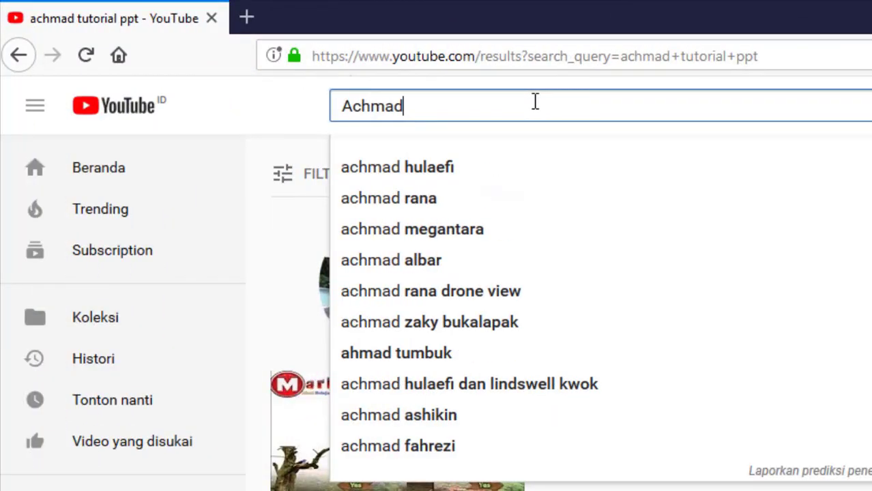
text( Tutorial)
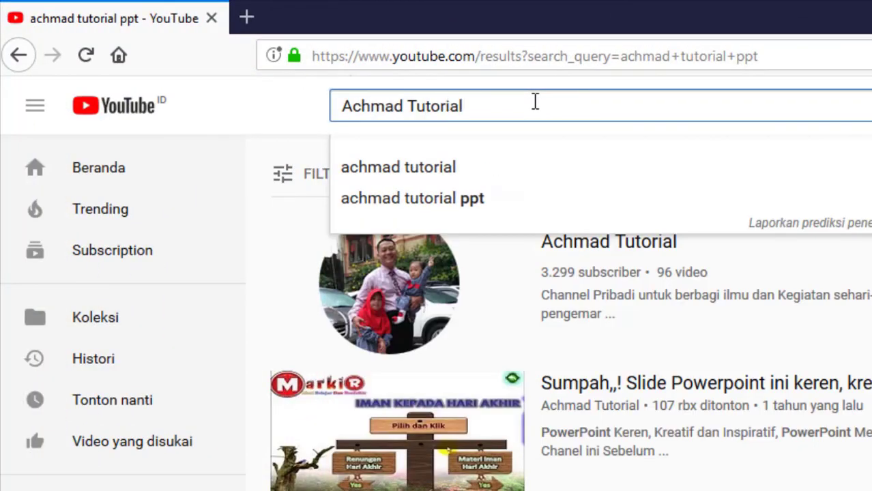
click(453, 167)
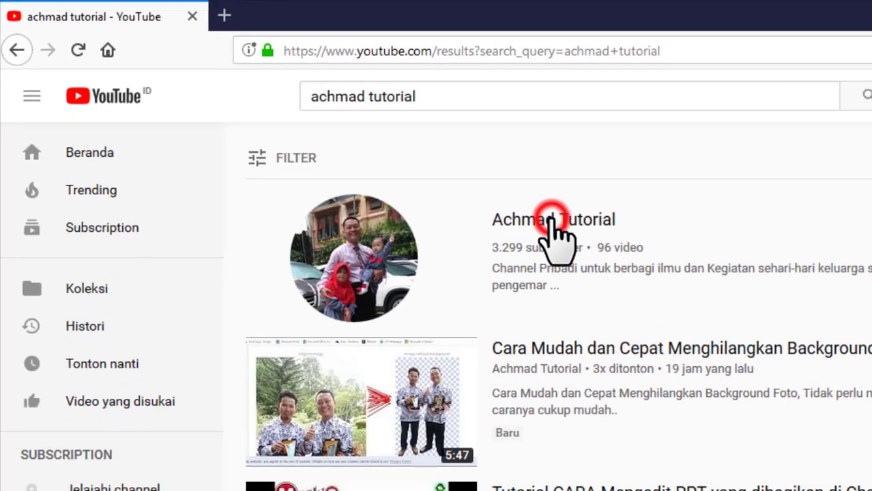
click(550, 220)
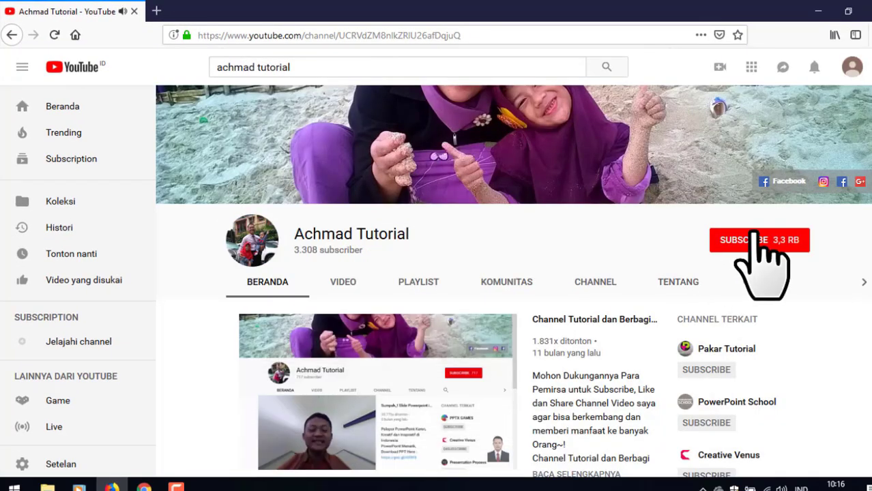
click(742, 239)
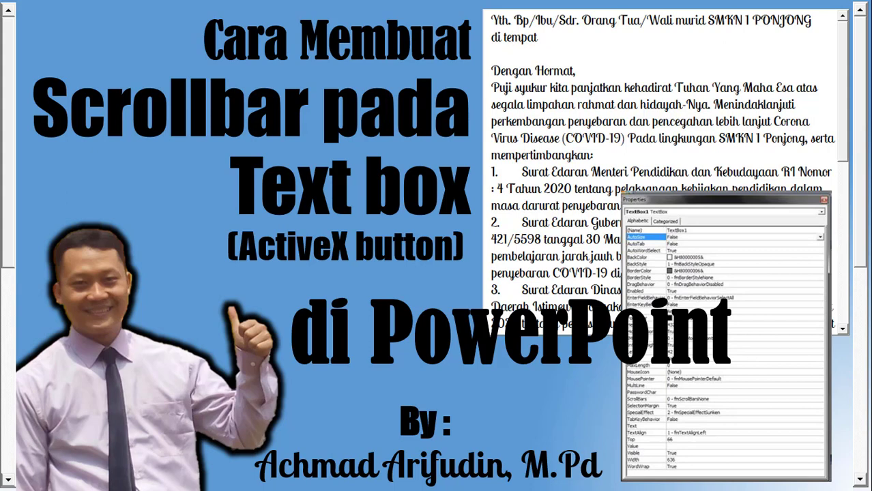
Advance to the 'Kebijakan Belajar di Rumah' slide and scroll its letter text box up and down
click(417, 300)
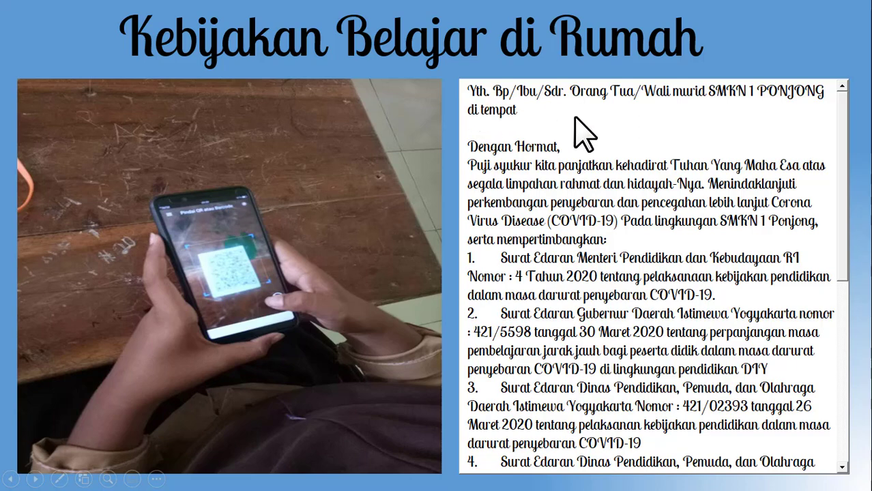
click(843, 111)
mouse_move(843, 111)
mouse_down()
mouse_move(845, 369)
mouse_move(845, 130)
mouse_up()
scroll(840, 136, up, 1)
scroll(841, 110, up, 2)
mouse_move(840, 109)
mouse_down()
mouse_move(833, 157)
mouse_move(834, 111)
mouse_up()
mouse_move(835, 117)
mouse_down()
mouse_move(822, 287)
mouse_move(840, 105)
mouse_up()
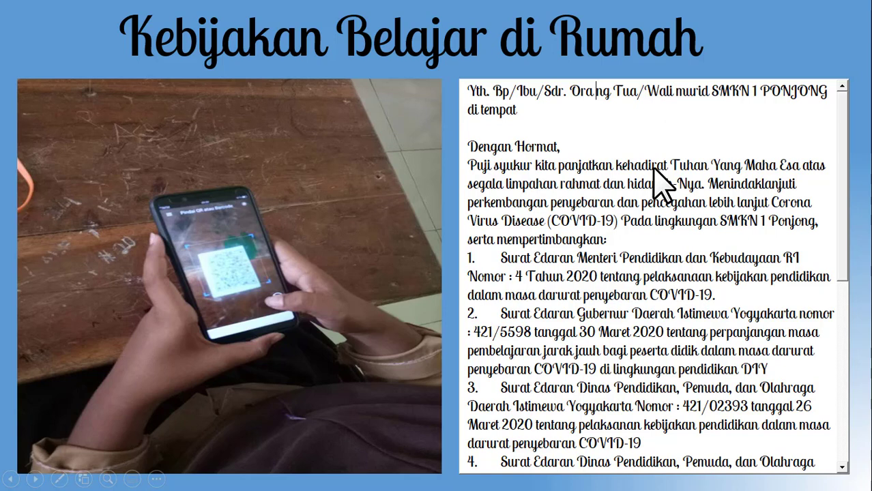
Remove the stray space in 'Orang', add a line with 'yang akan di lakukan' after 'di tempat', then advance
key(BackSpace)
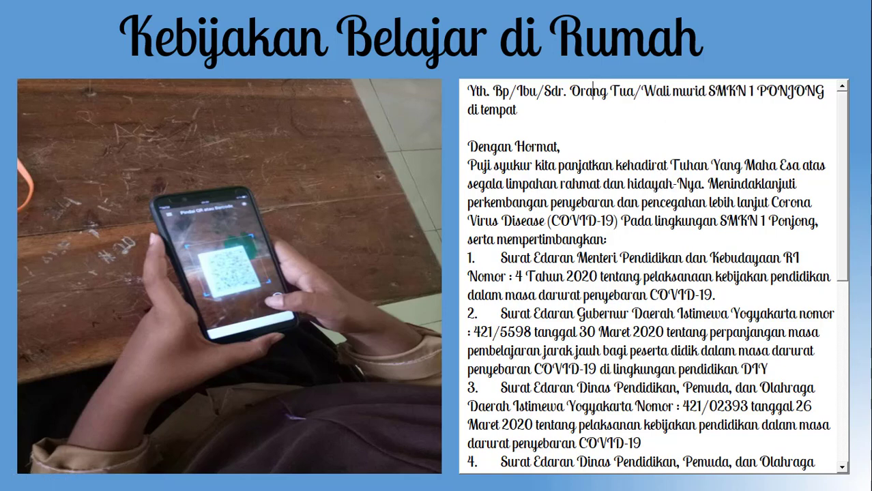
click(539, 109)
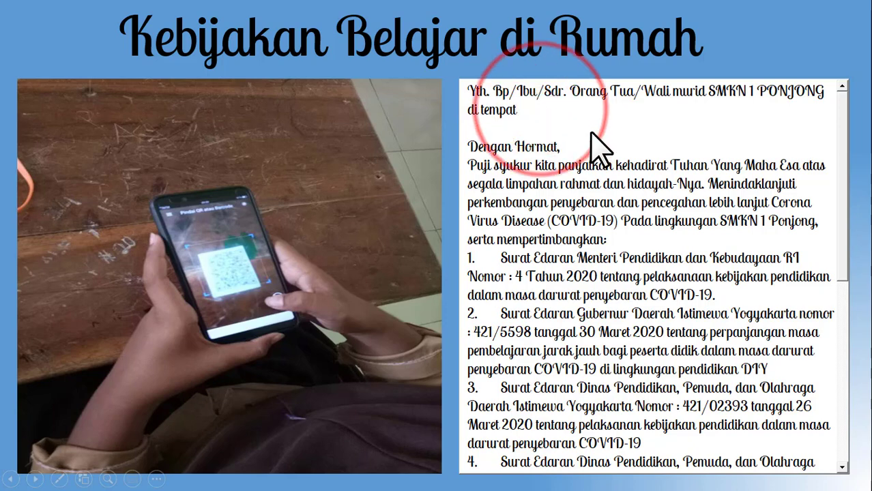
key(Return)
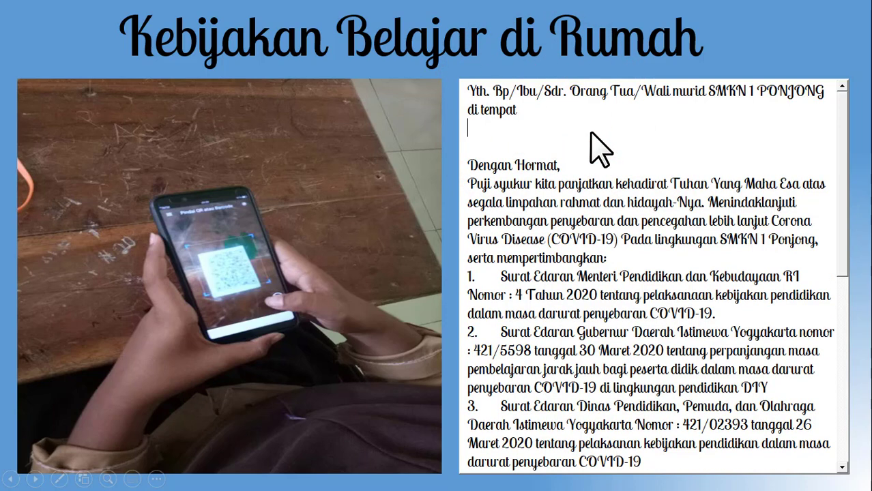
key(Return)
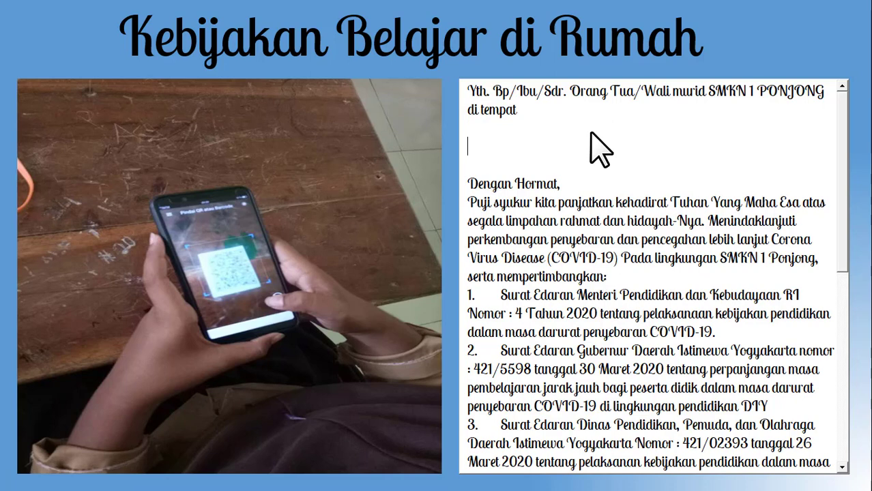
text(apayang akan di lakukan)
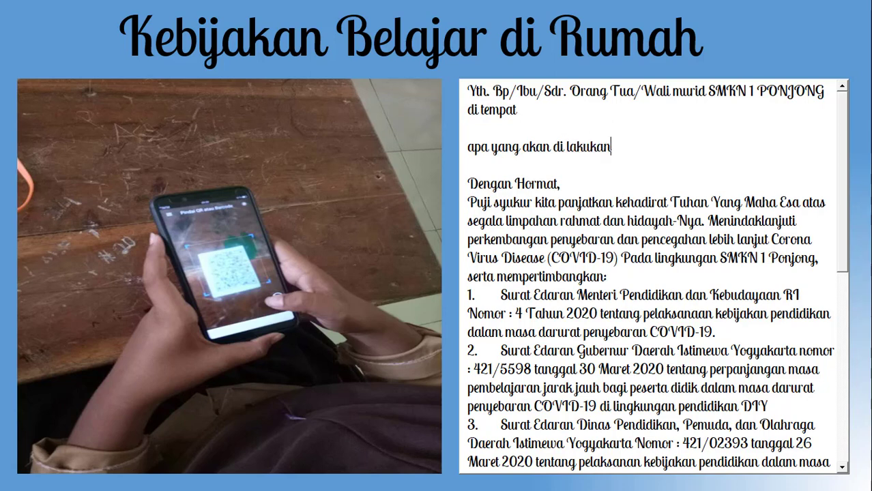
click(435, 240)
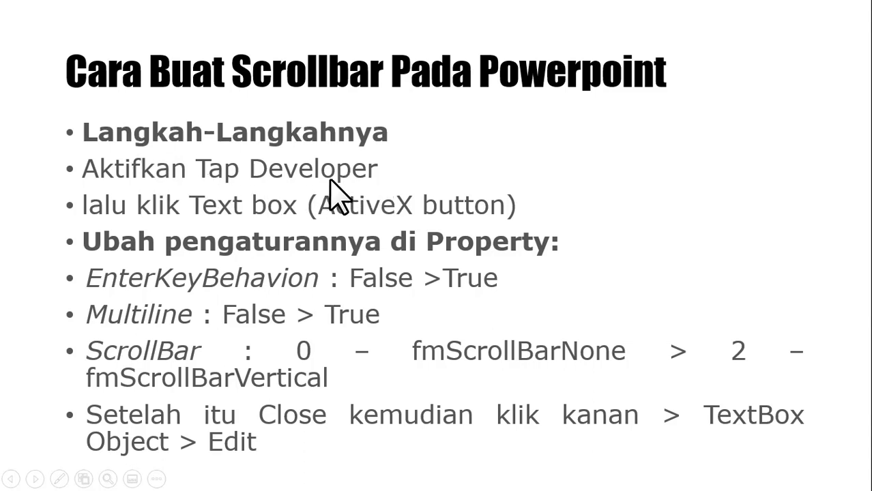
Advance past the final slide to exit the show back to editing slide 3
click(399, 179)
click(543, 225)
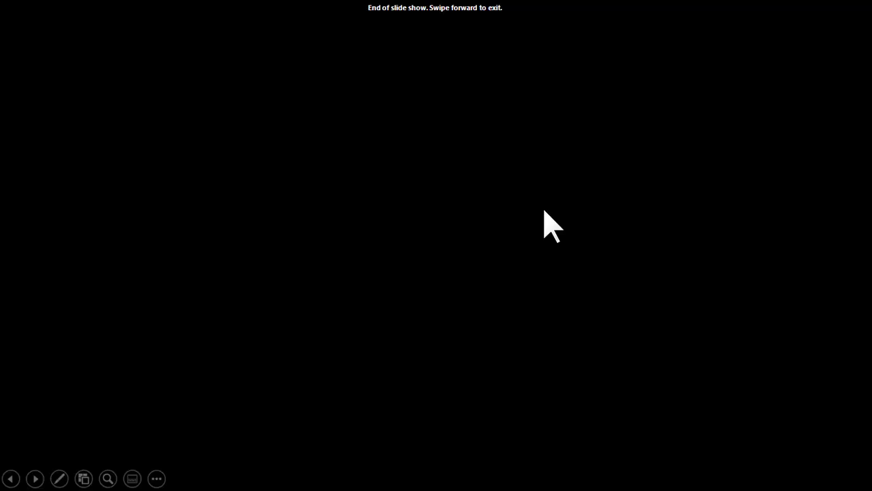
click(546, 221)
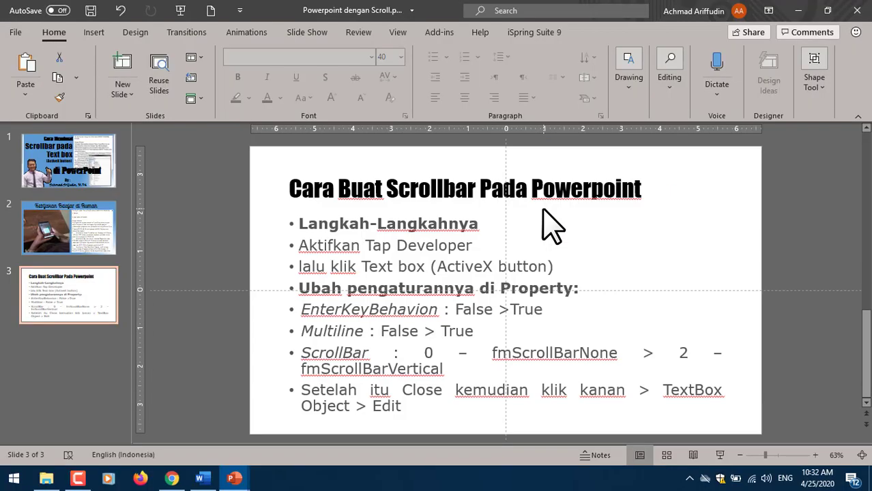
click(87, 234)
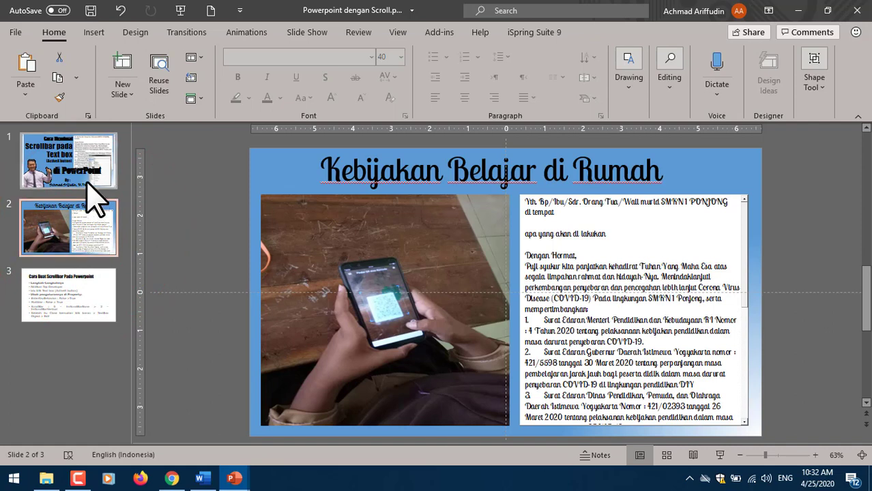
click(88, 182)
click(94, 219)
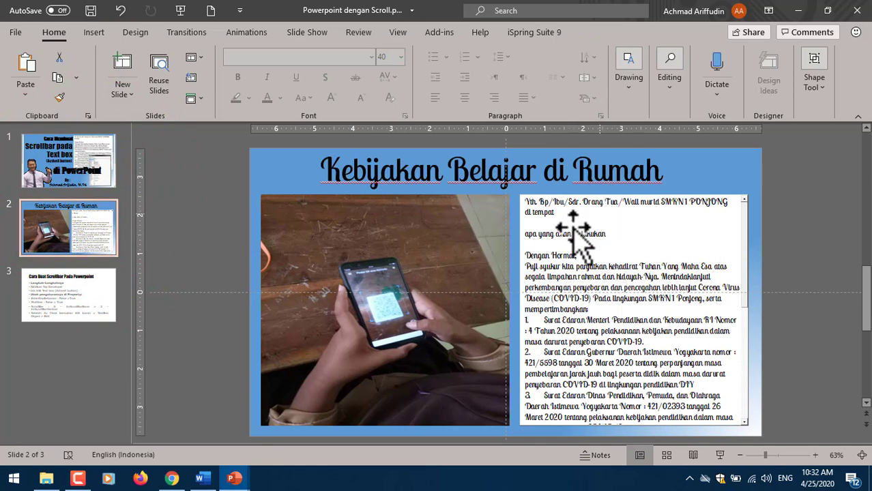
click(600, 222)
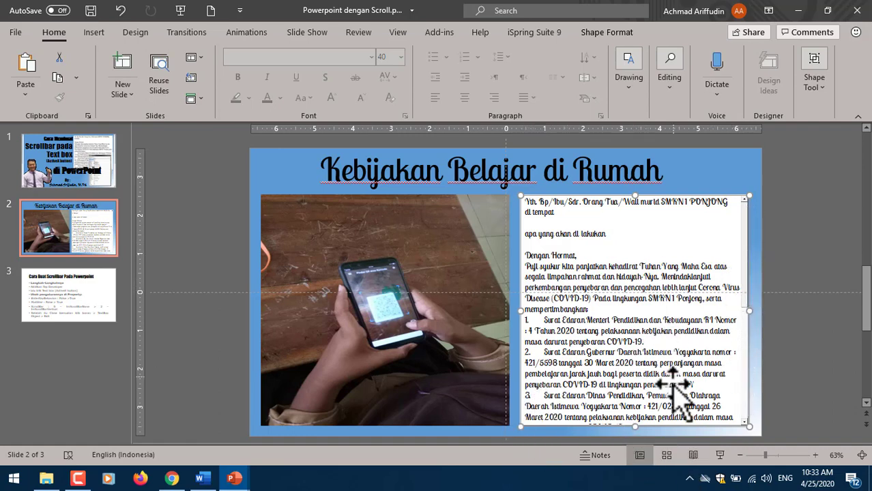
click(605, 234)
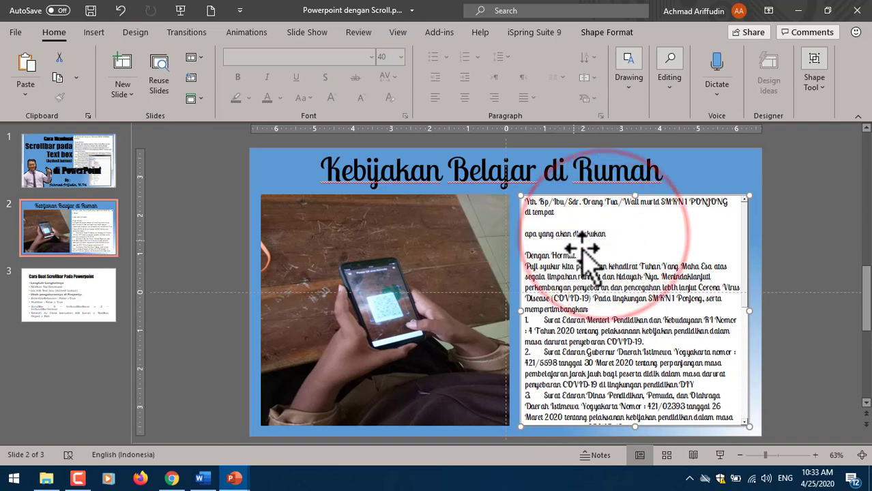
click(720, 456)
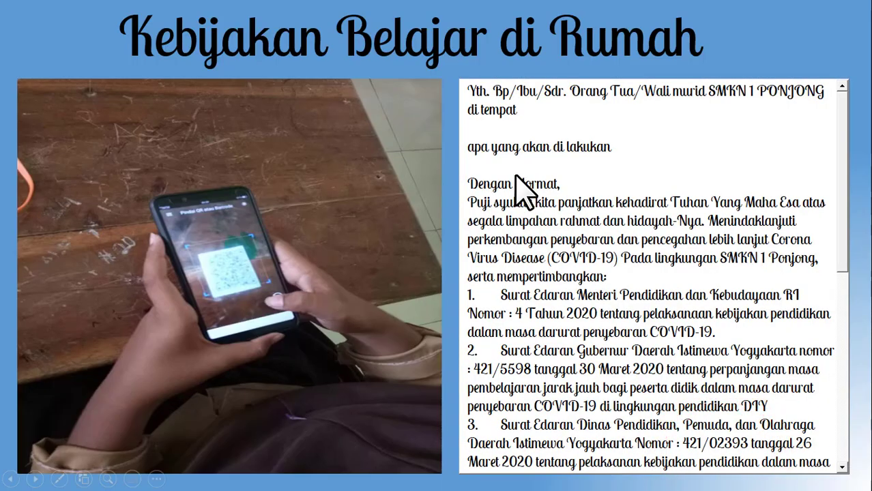
click(580, 150)
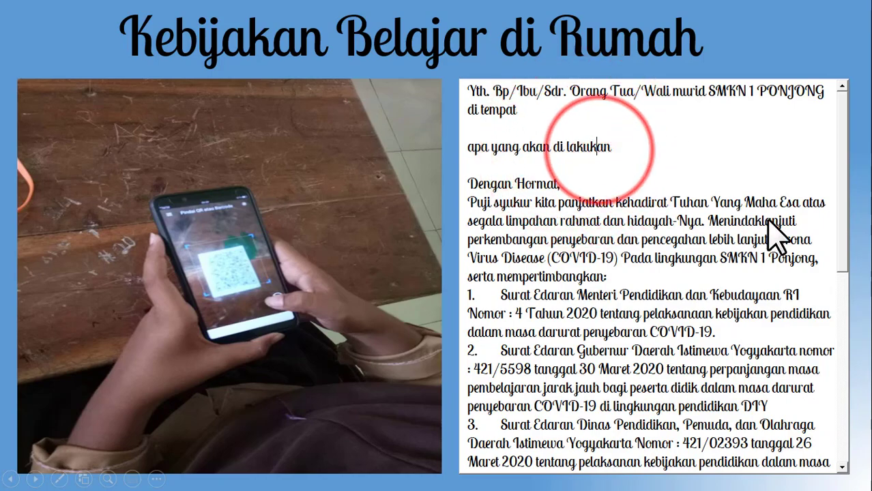
mouse_move(841, 194)
mouse_down()
mouse_move(843, 273)
mouse_move(838, 204)
mouse_up()
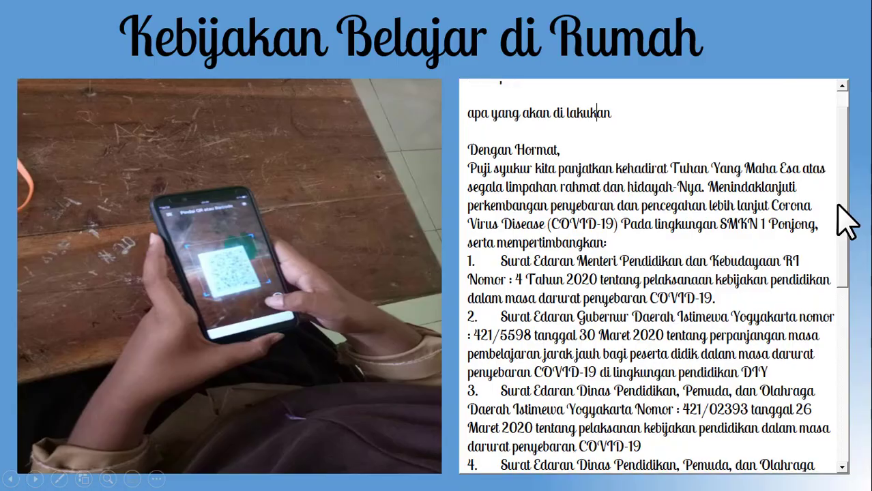
key(Escape)
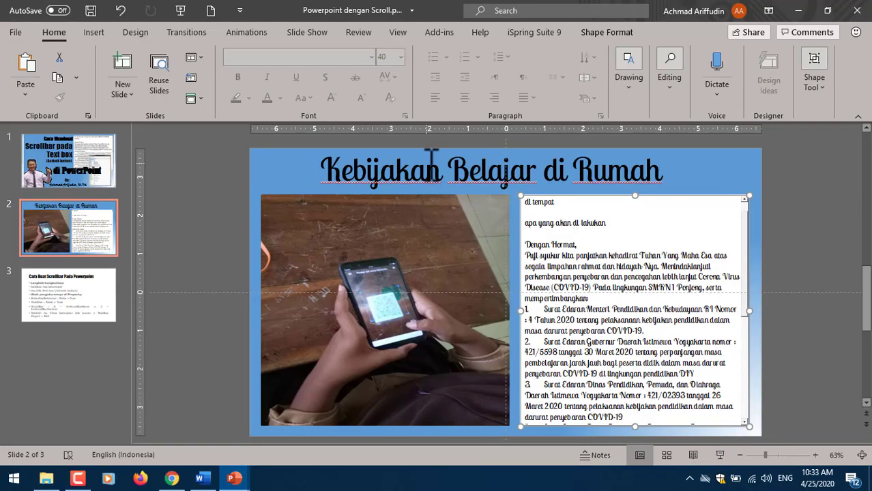
click(75, 297)
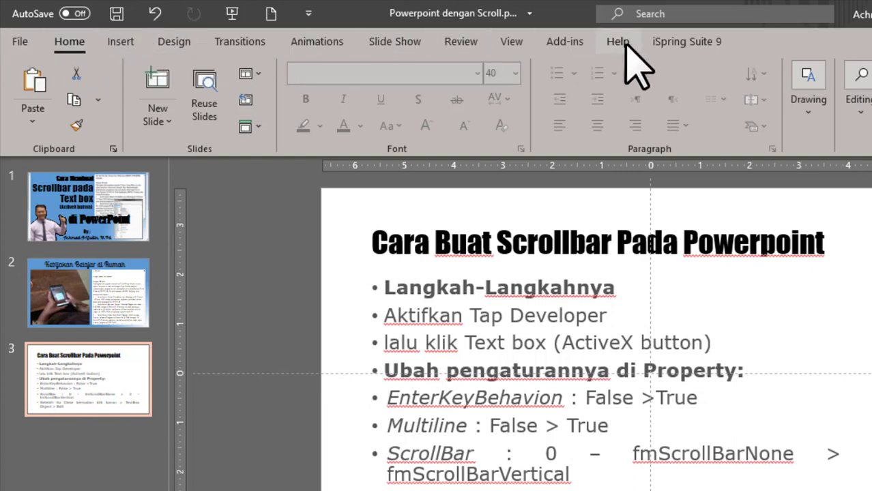
Highlight the end of 'Developer' in the steps text box, then open PowerPoint Options from File
click(580, 315)
drag(607, 316, 511, 315)
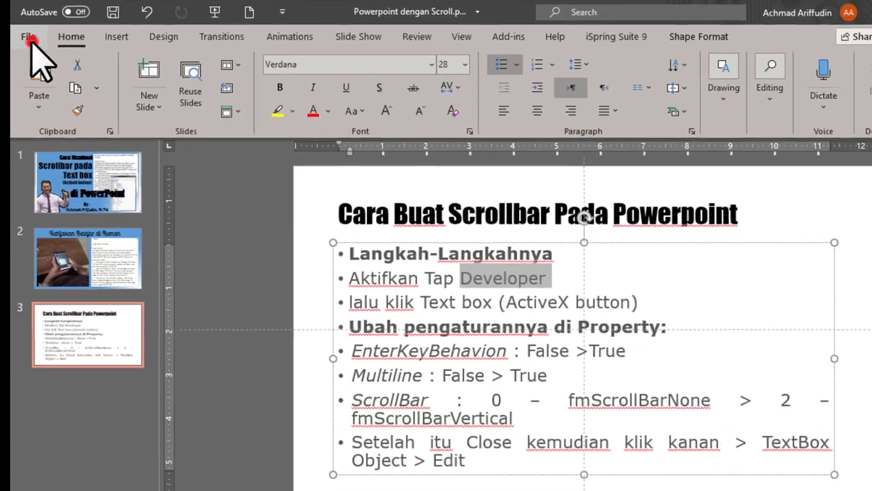
click(29, 39)
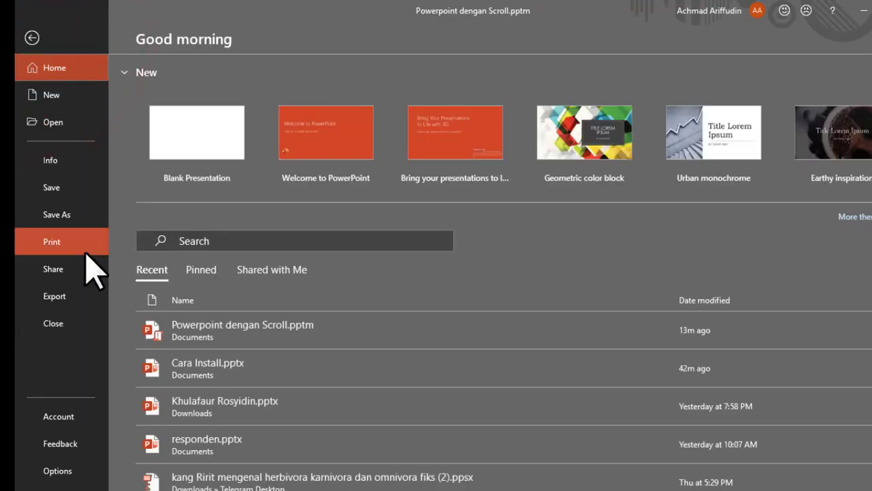
click(67, 471)
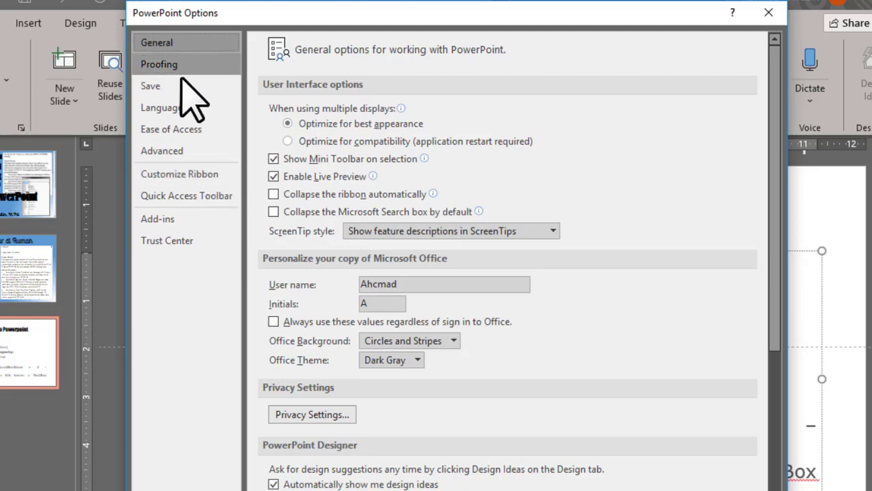
click(208, 176)
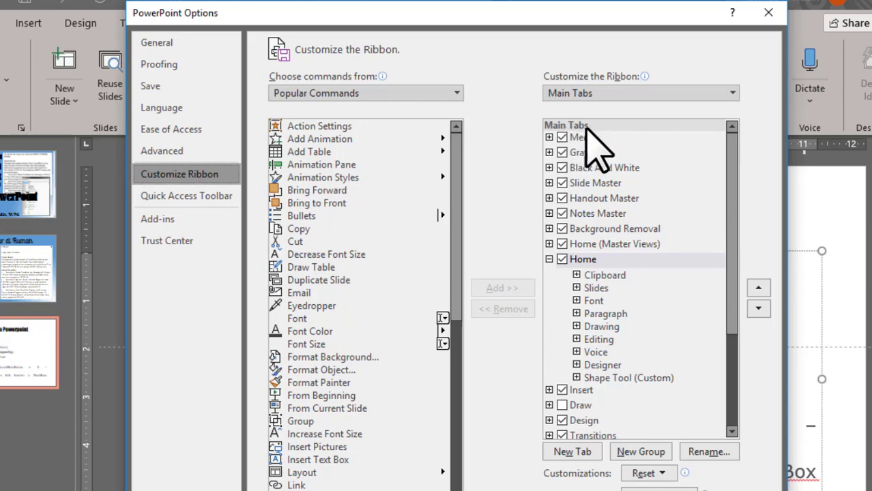
drag(732, 146, 745, 292)
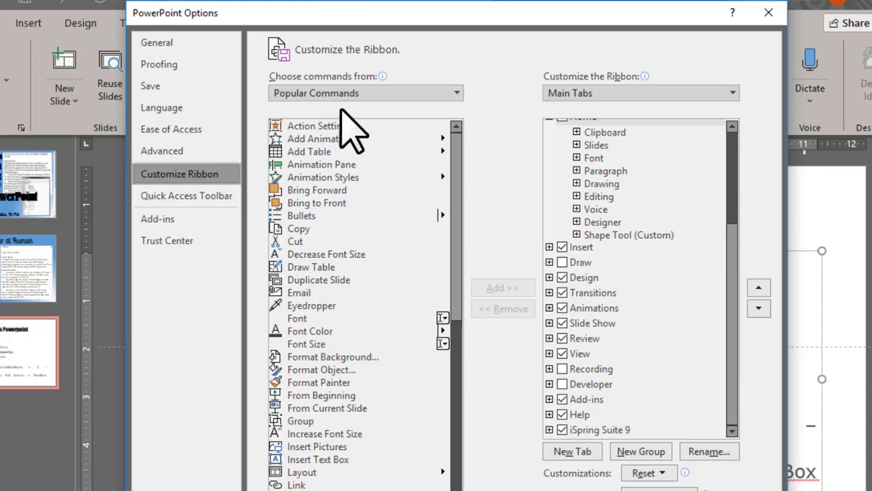
Enable the built-in Developer ribbon tab from All Tabs, dropping a duplicate custom copy, and confirm
click(453, 93)
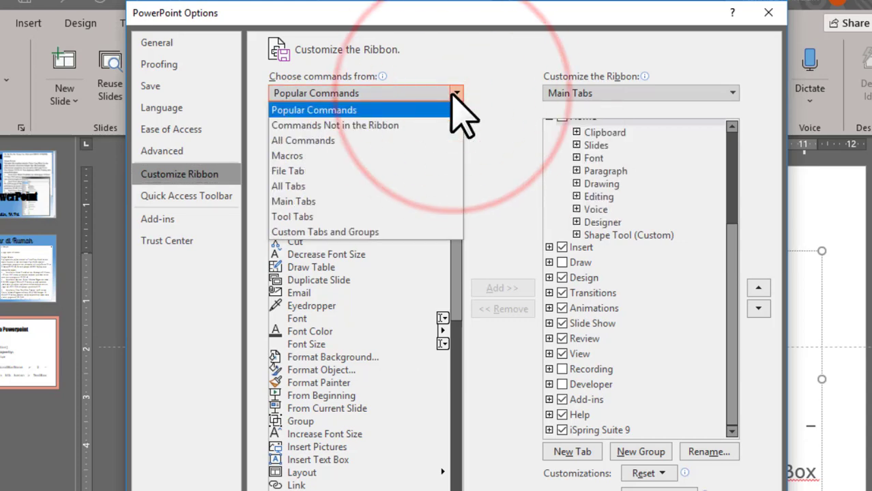
click(317, 186)
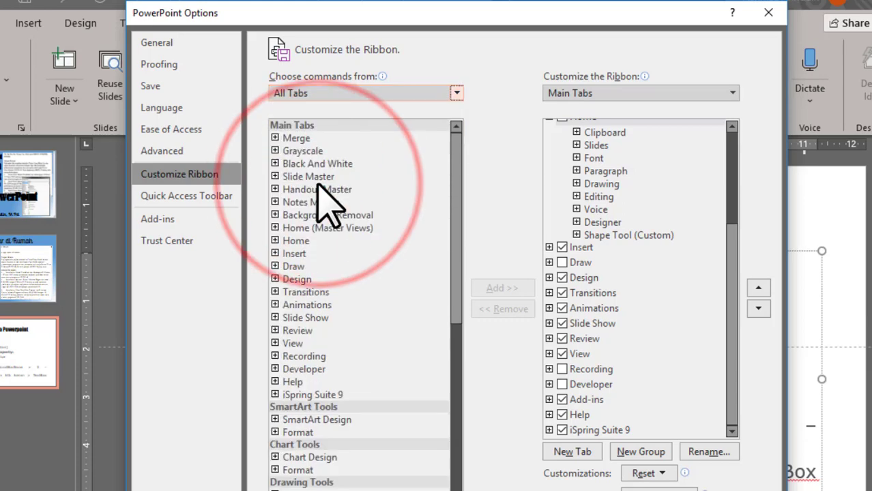
mouse_move(458, 144)
mouse_down()
mouse_move(456, 424)
mouse_move(451, 156)
mouse_up()
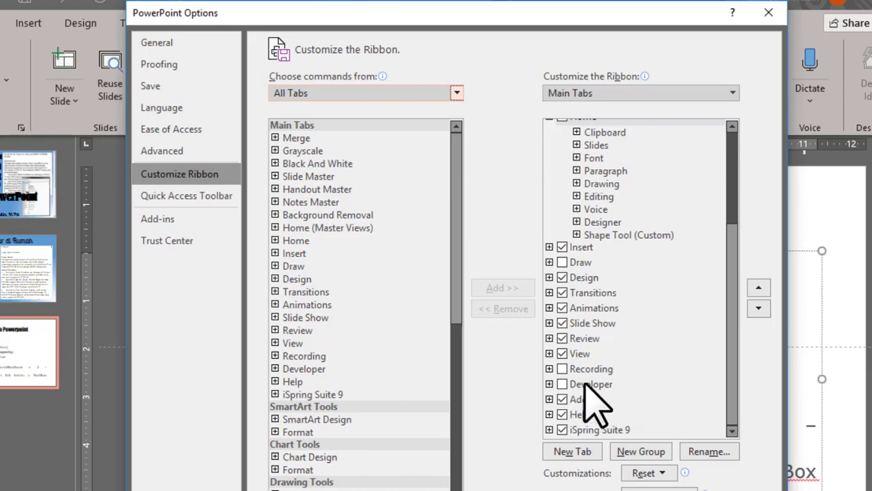
click(314, 370)
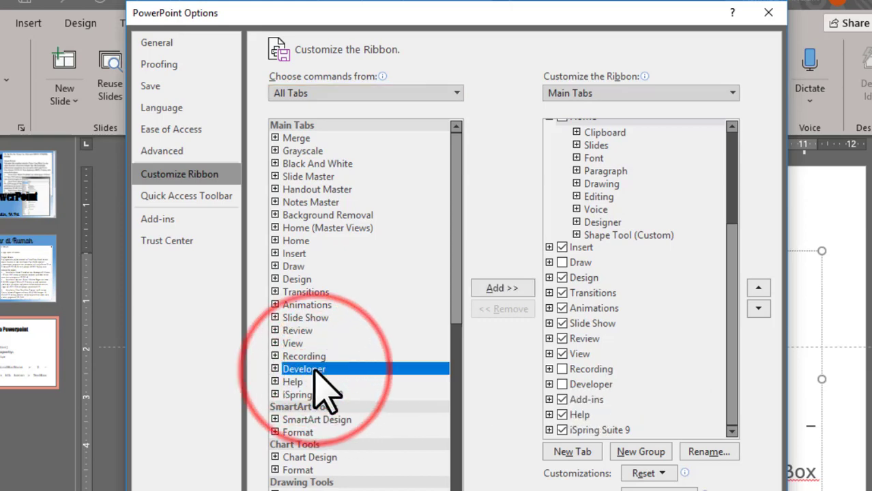
click(502, 289)
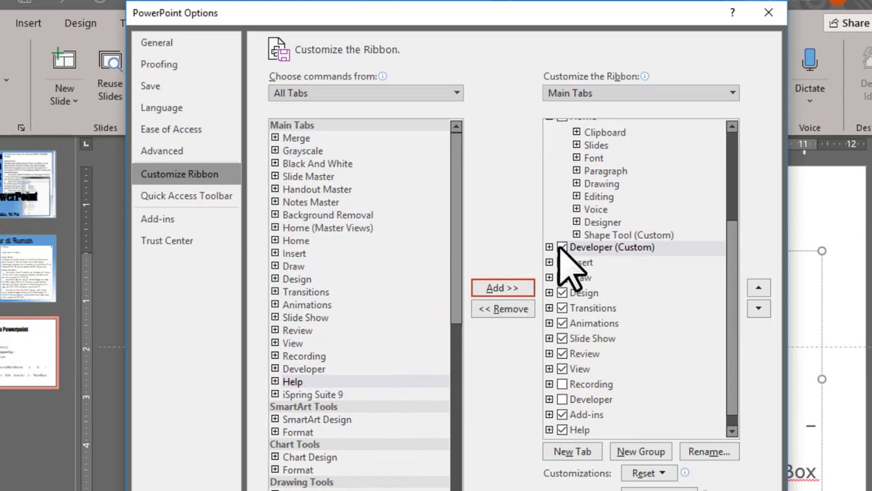
click(590, 248)
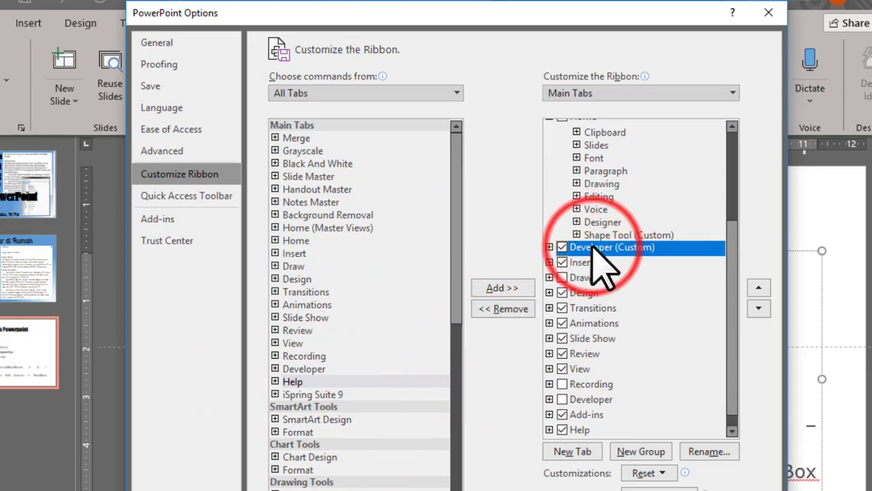
click(521, 308)
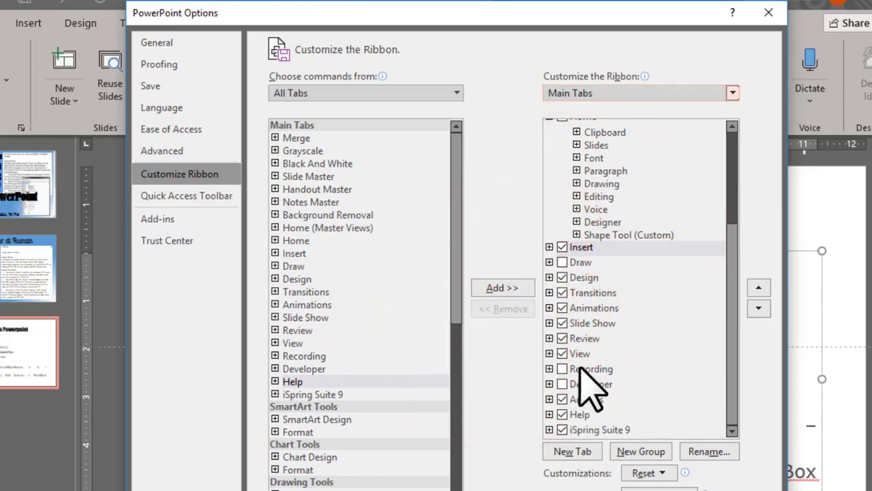
click(309, 369)
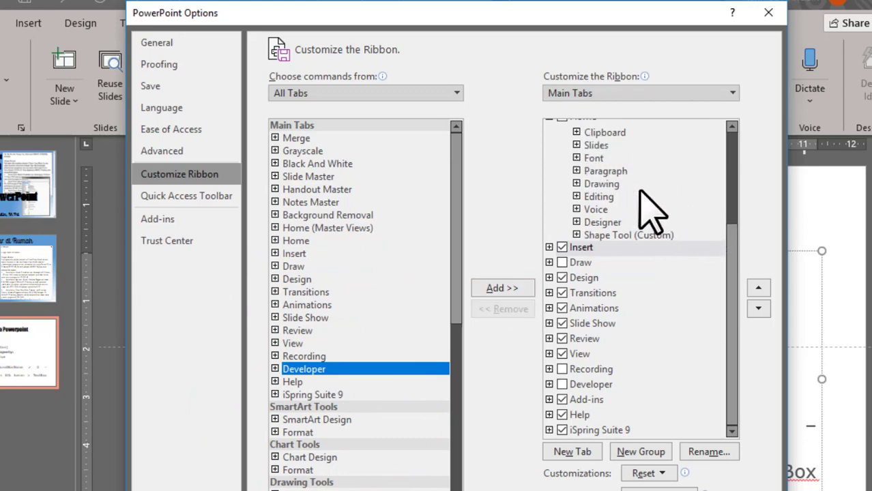
click(732, 254)
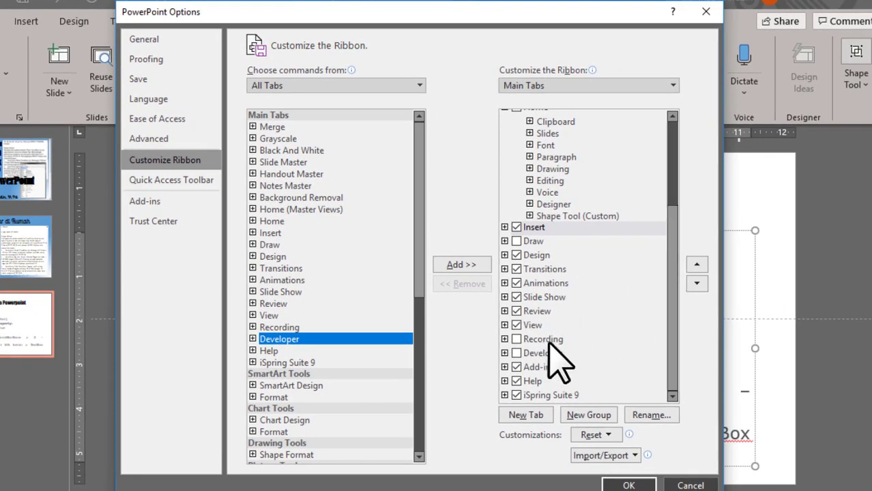
click(517, 353)
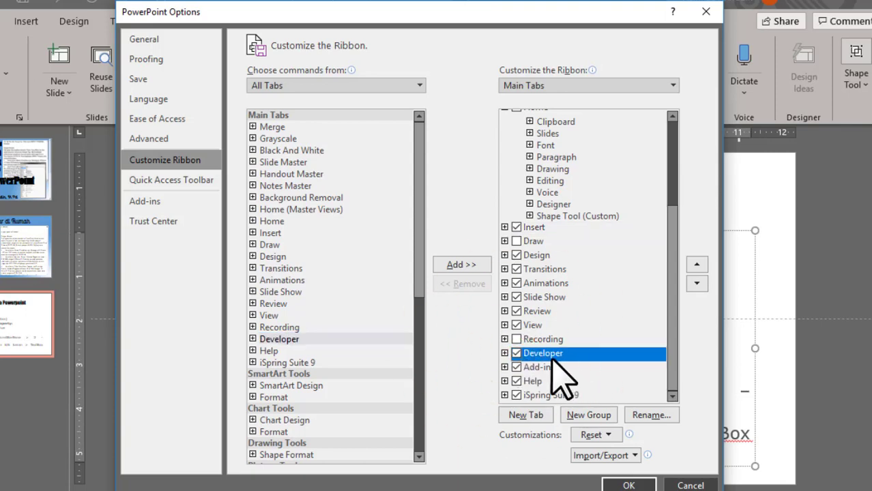
click(628, 485)
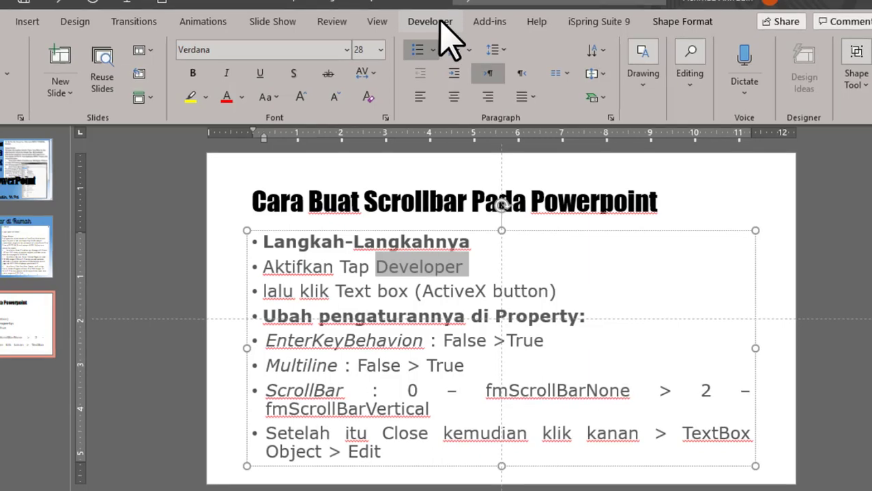
Insert a Blank-layout slide after slide 3 and open its Format Background settings
click(440, 23)
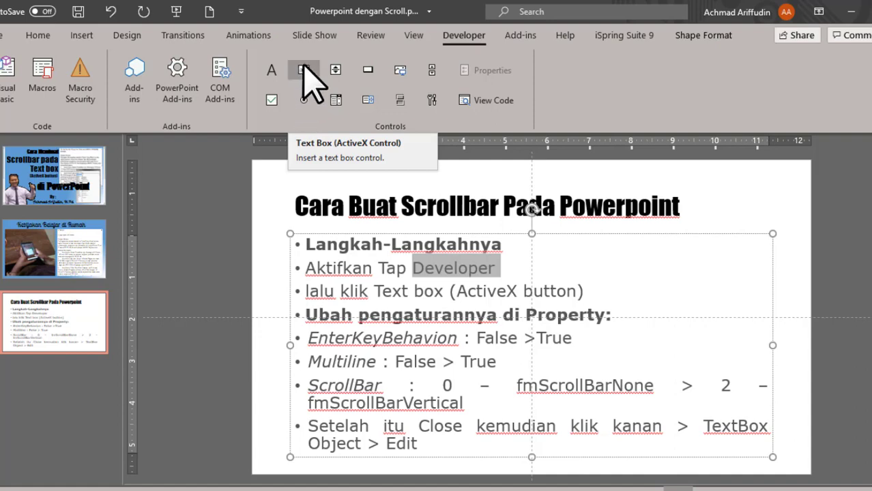
click(31, 316)
key(Return)
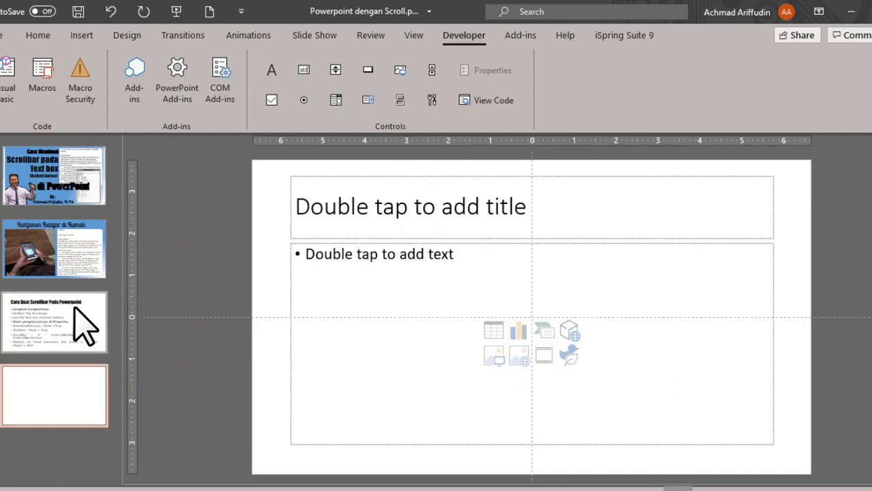
click(43, 35)
click(188, 62)
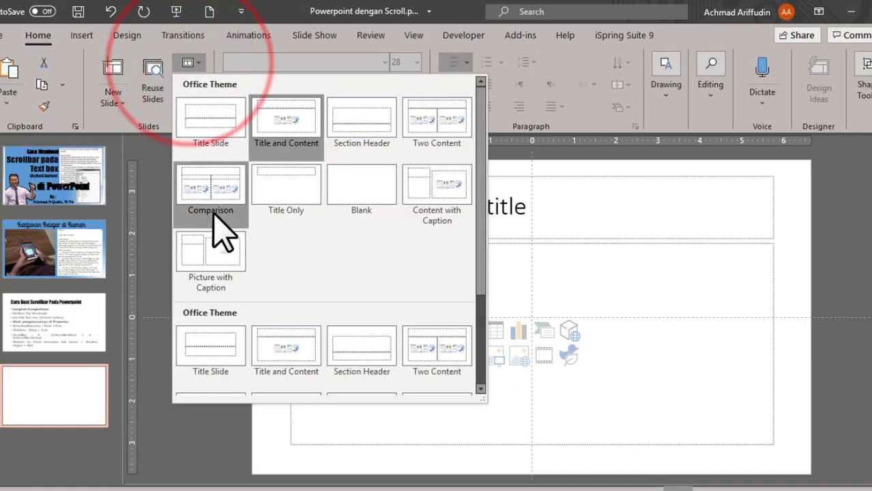
click(361, 191)
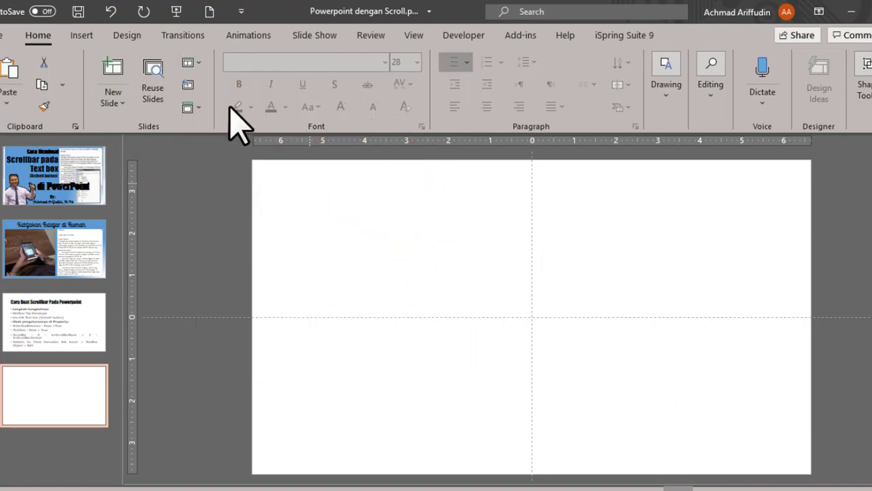
right_click(595, 212)
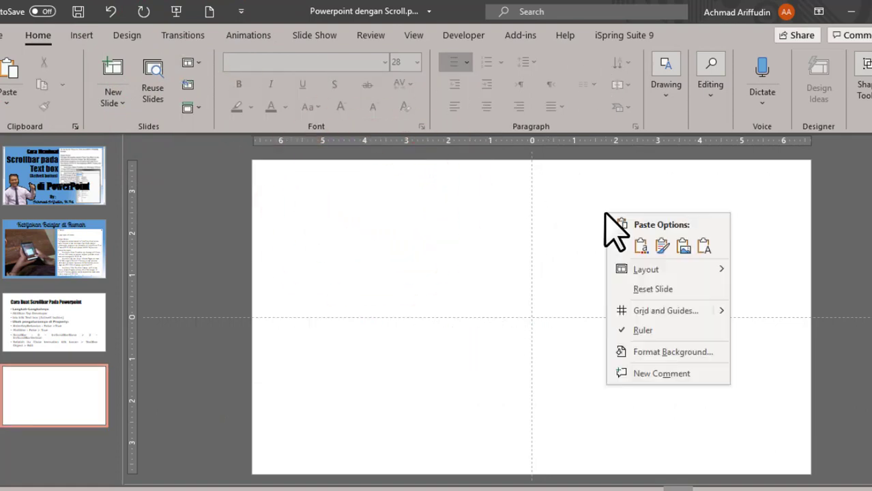
click(675, 351)
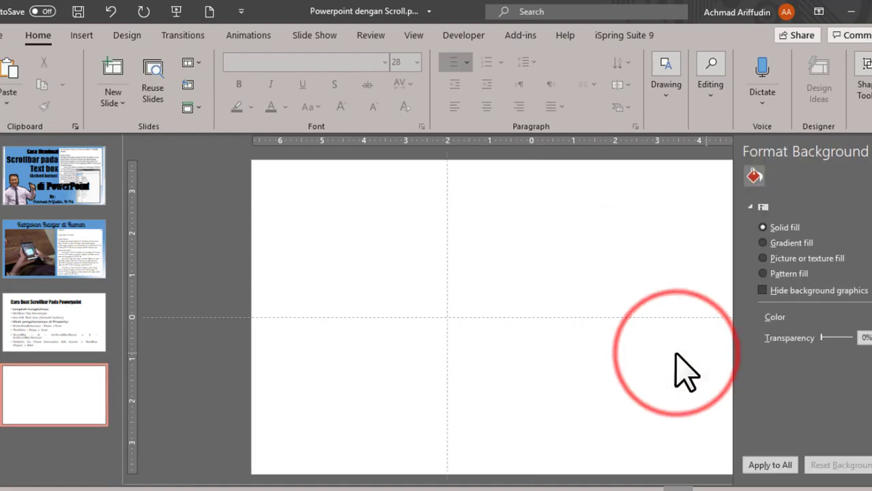
Fill slide 4's background with a solid blue theme colour
click(862, 317)
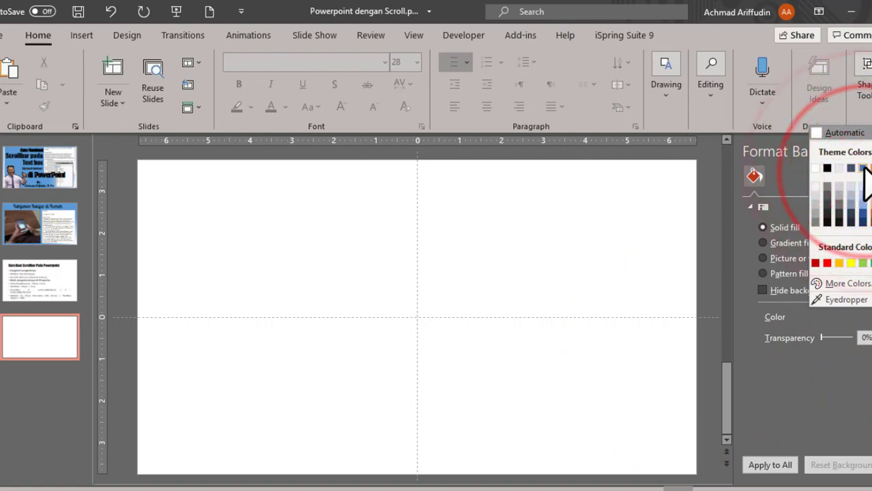
click(862, 168)
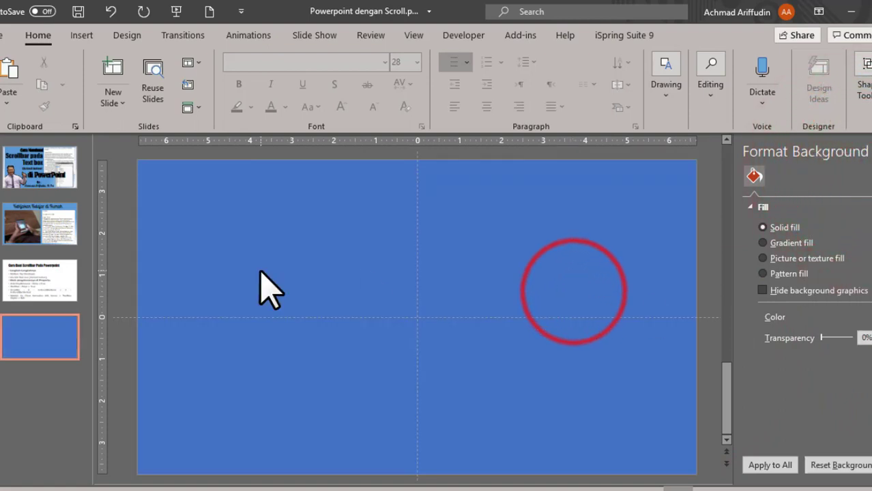
click(458, 38)
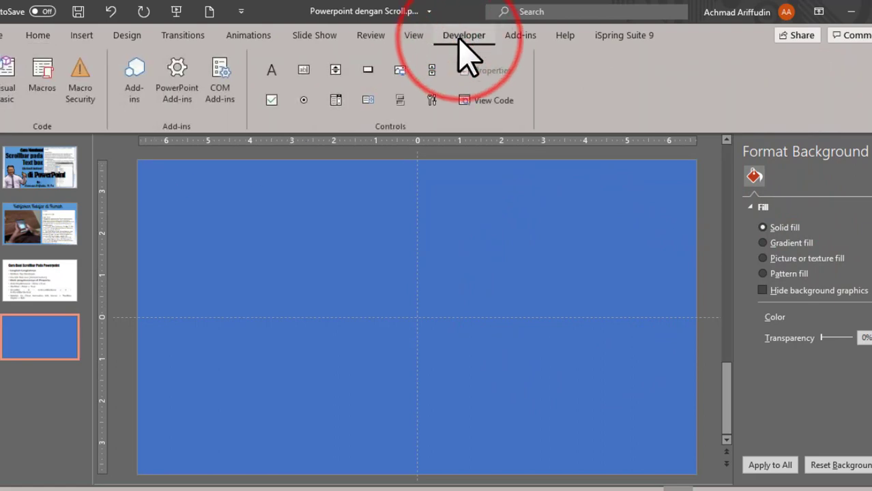
Draw a Text Box (ActiveX Control) over the right half of the blue slide and reselect it
click(304, 69)
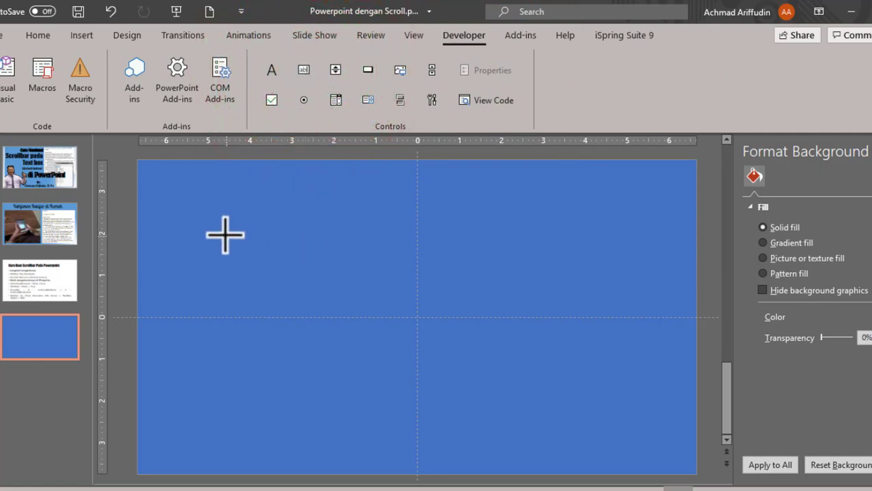
mouse_move(428, 191)
mouse_down()
mouse_move(669, 452)
mouse_move(651, 446)
mouse_up()
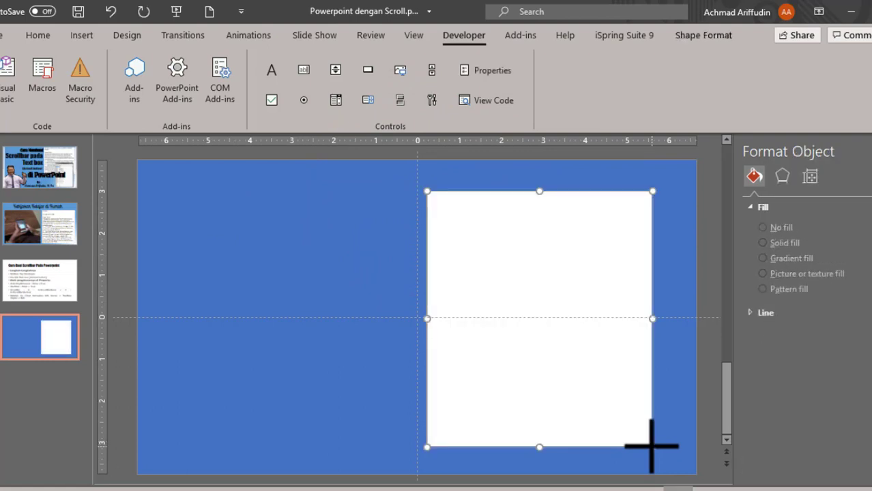
click(521, 331)
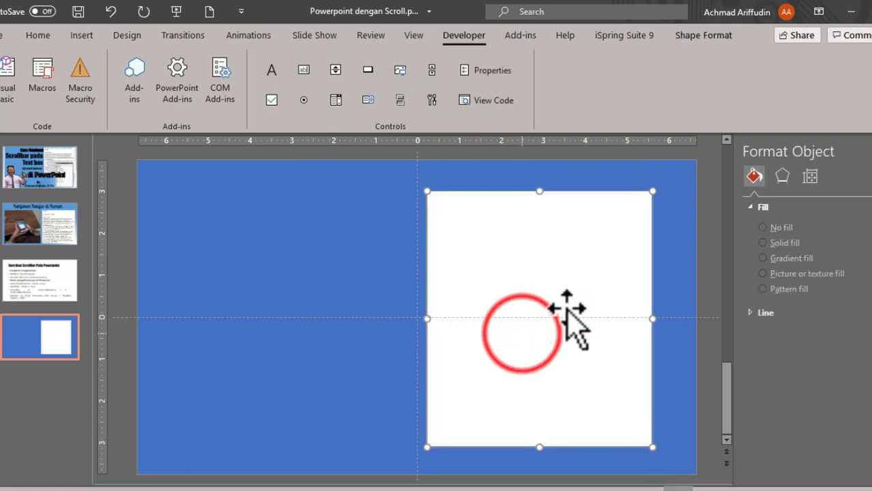
click(666, 258)
click(552, 254)
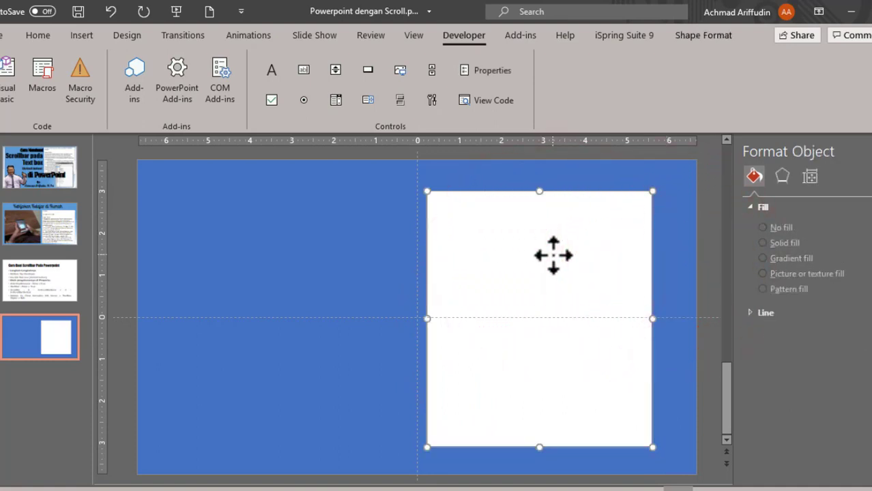
click(553, 255)
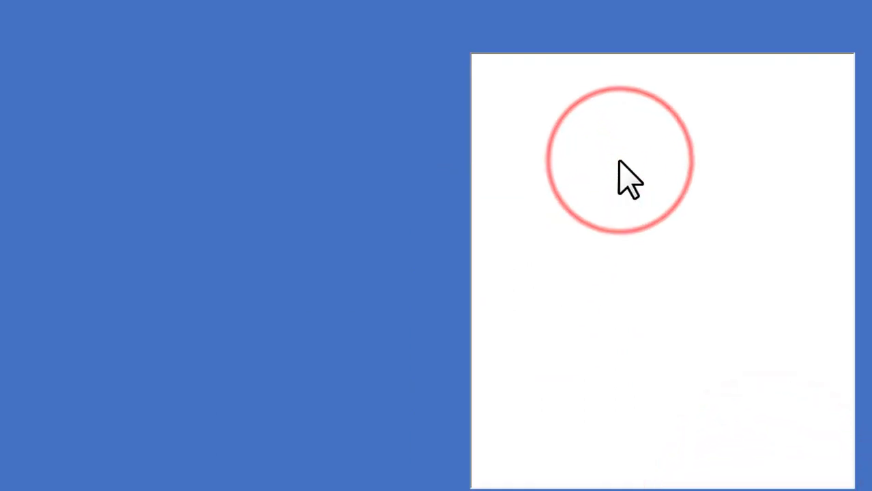
Type test text into the ActiveX box, then select and delete it during the slide show
text(kjaLJSKLJlks)
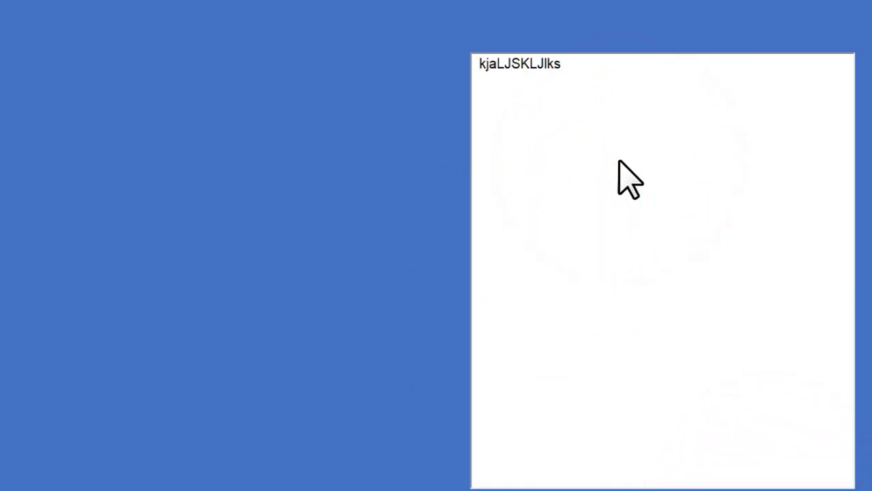
text(kl)
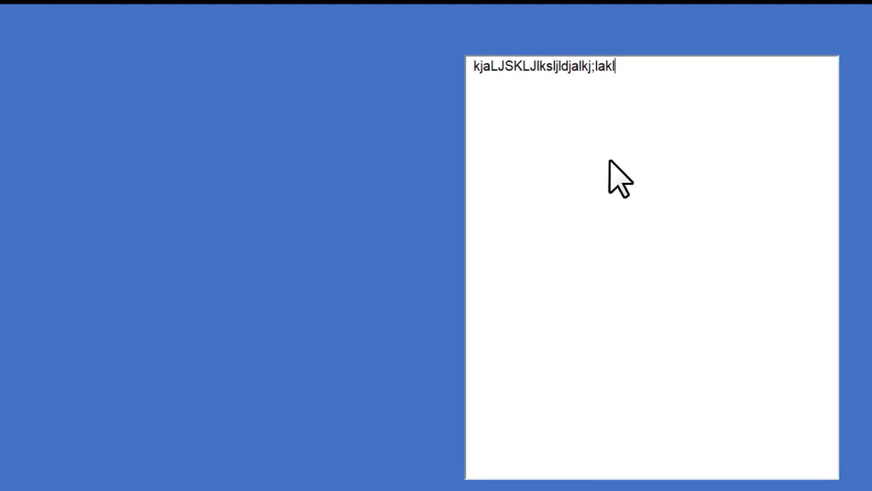
text(sk;aj;klj;kldja;kl)
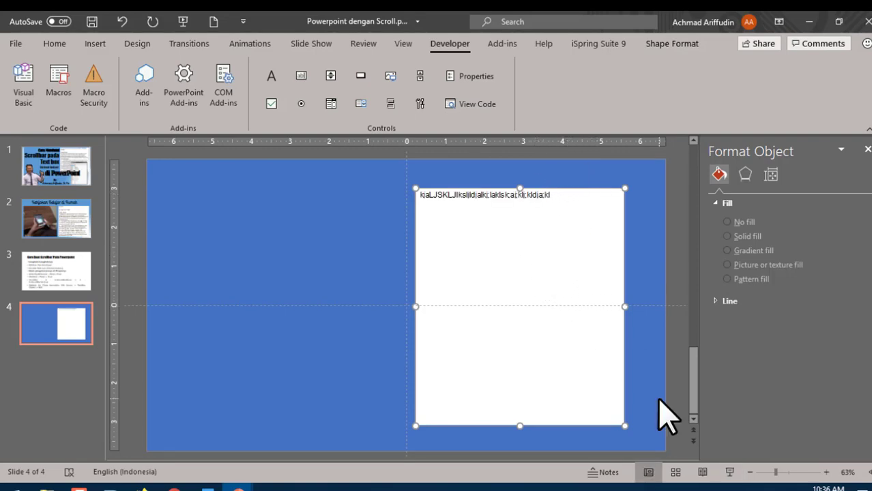
click(729, 473)
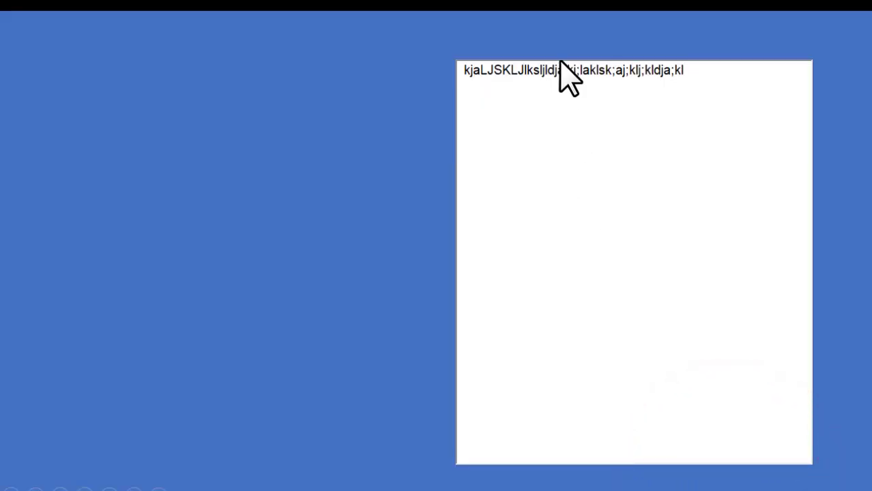
triple_click(559, 73)
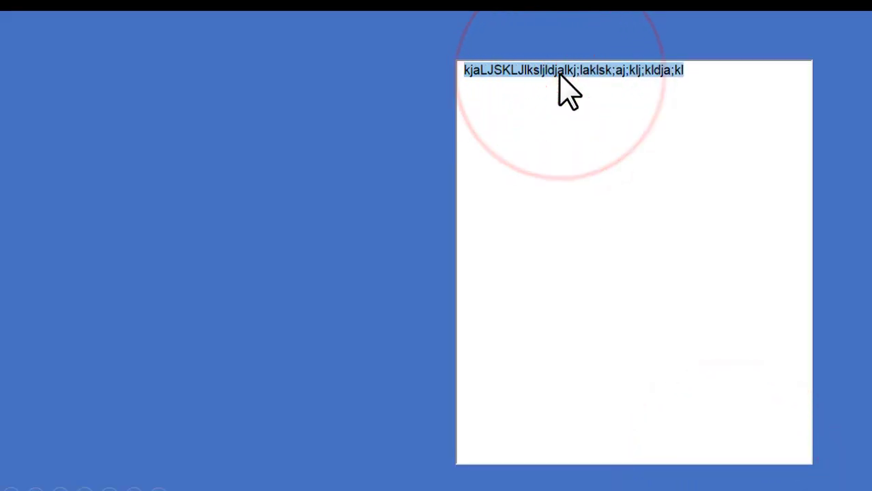
key(BackSpace)
End the slide show and open the Properties window for the white text box
key(Escape)
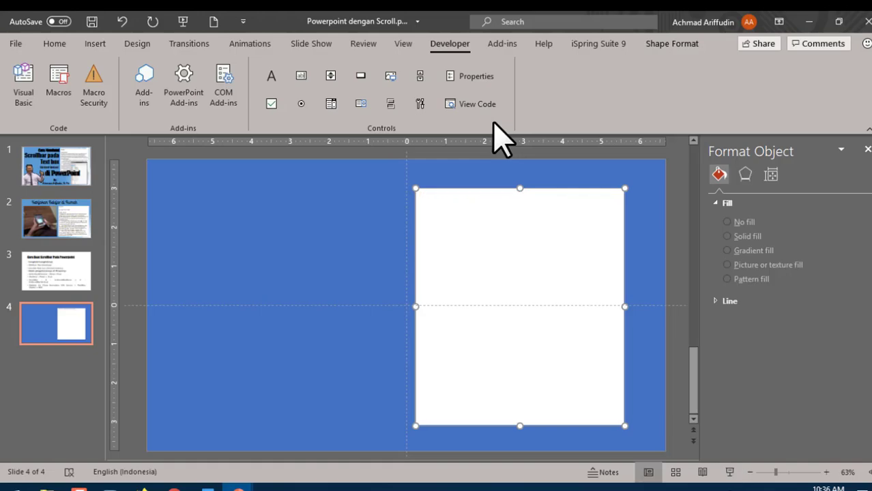
click(480, 274)
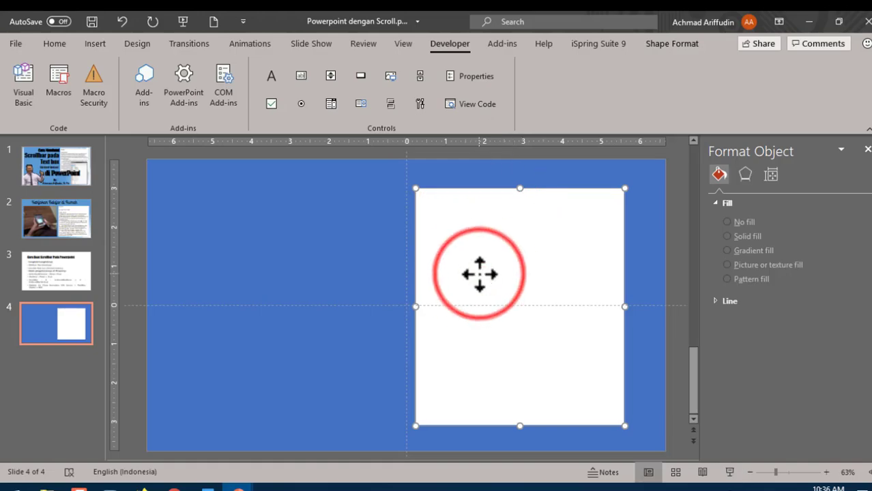
click(479, 274)
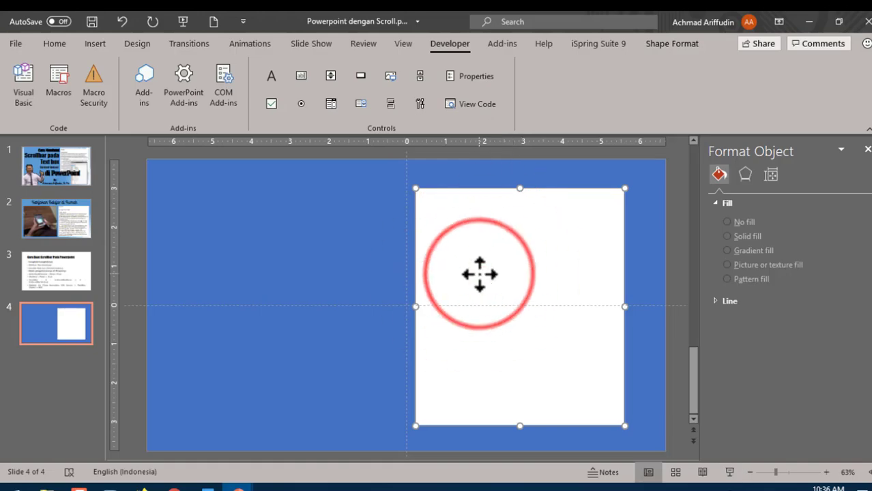
click(470, 80)
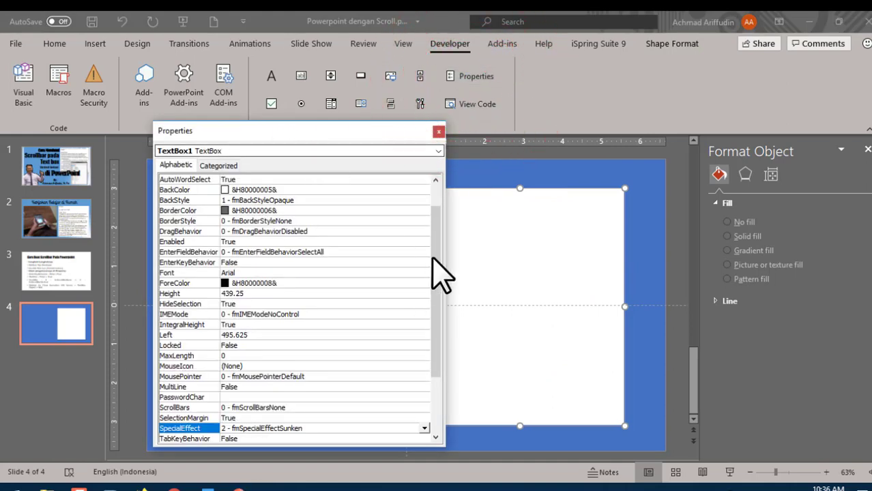
drag(440, 264, 440, 225)
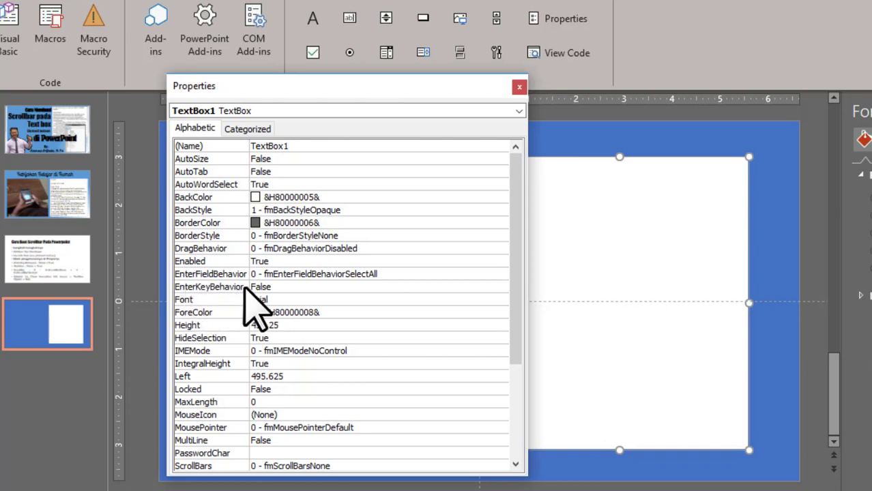
Set the text box's EnterKeyBehavior and MultiLine properties both to True
click(286, 287)
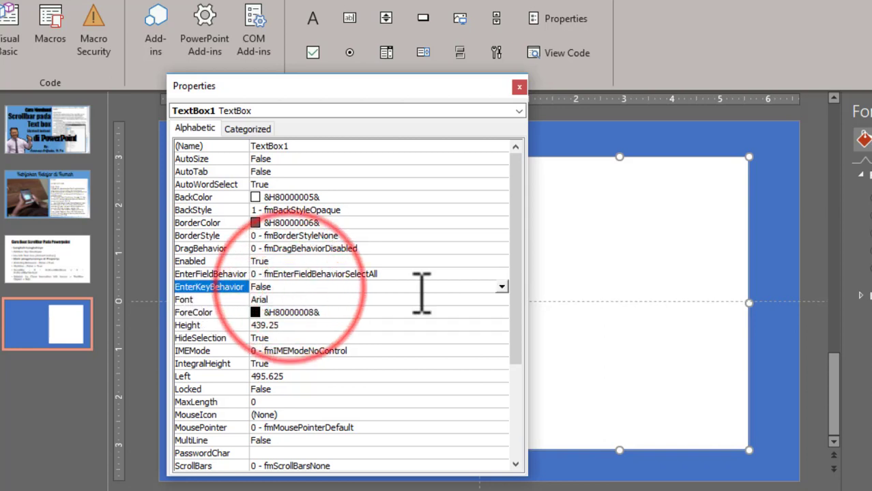
click(501, 287)
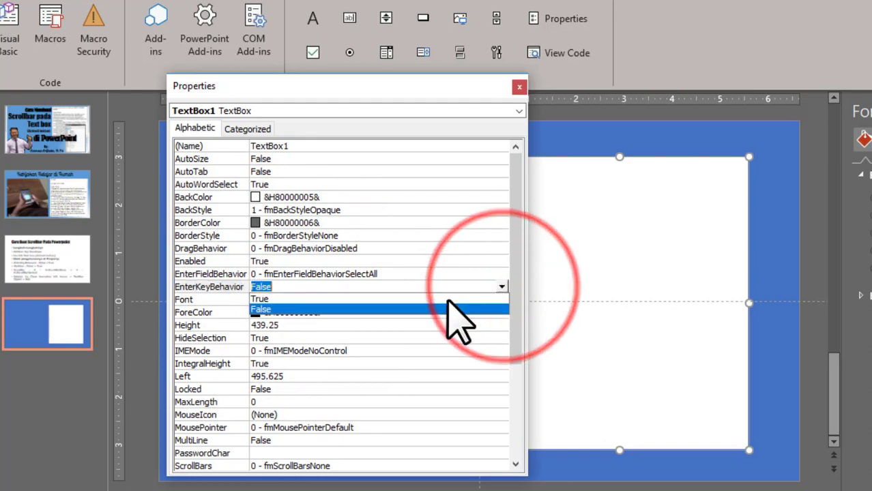
click(372, 299)
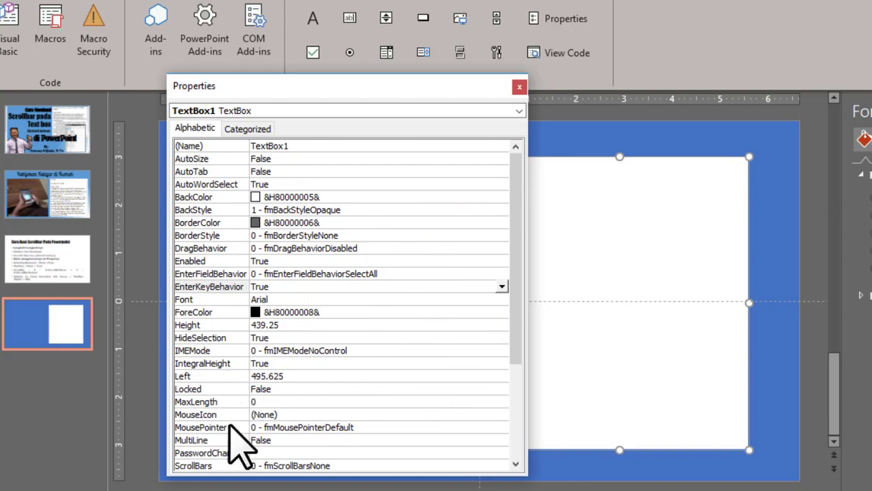
click(293, 441)
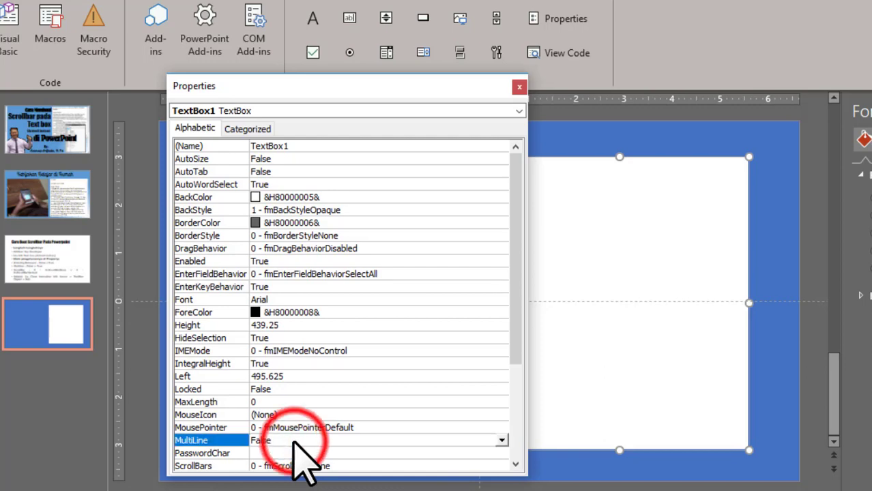
click(500, 441)
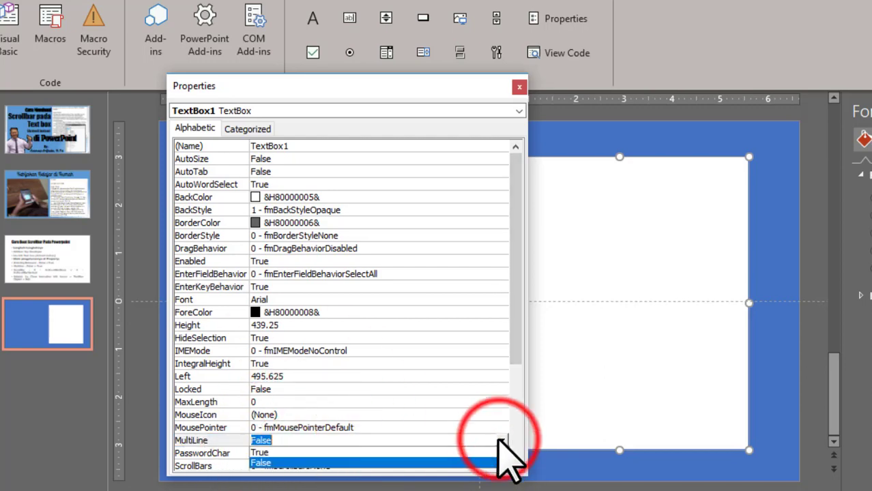
click(413, 452)
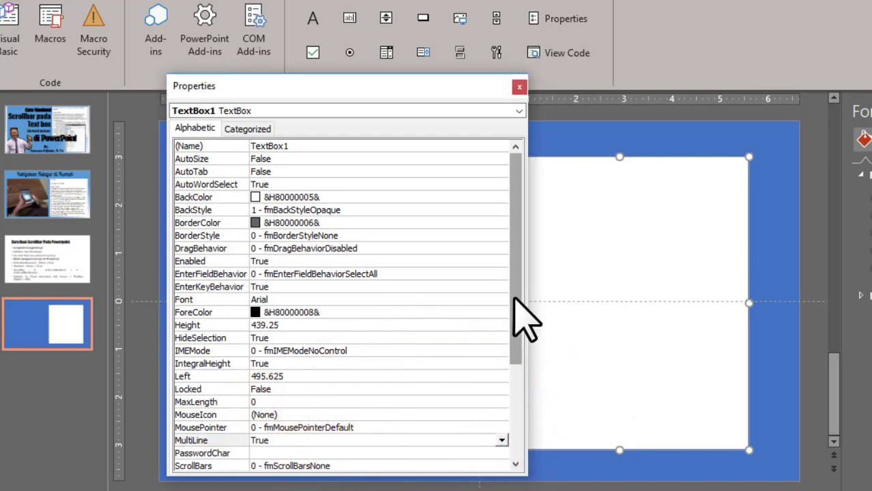
drag(518, 295, 506, 386)
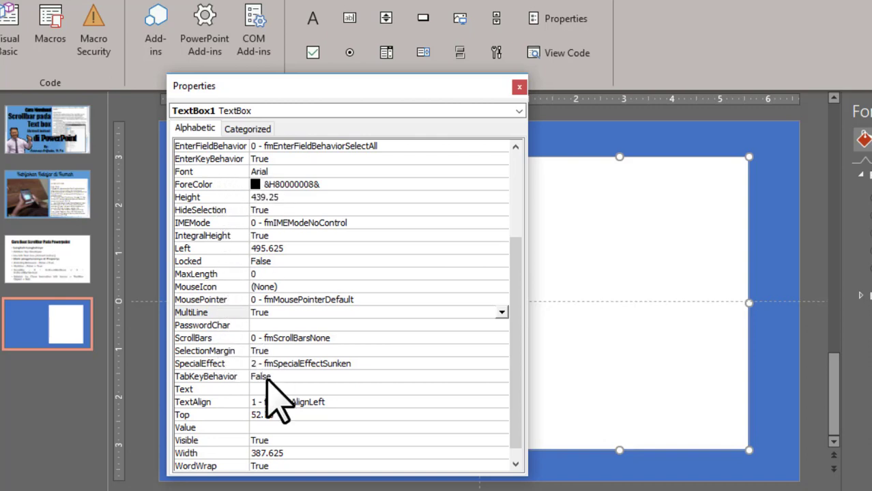
Set TabKeyBehavior to True and ScrollBars to 2 - fmScrollBarsVertical, then close Properties
click(336, 377)
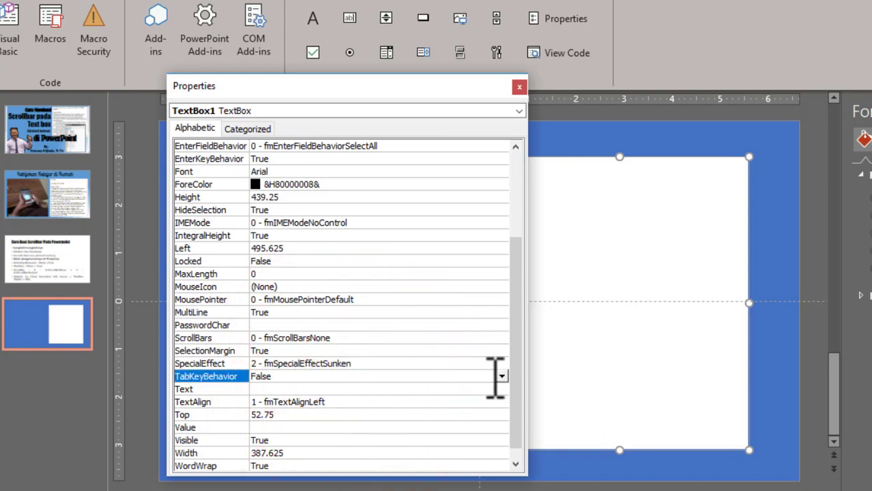
click(502, 377)
click(416, 388)
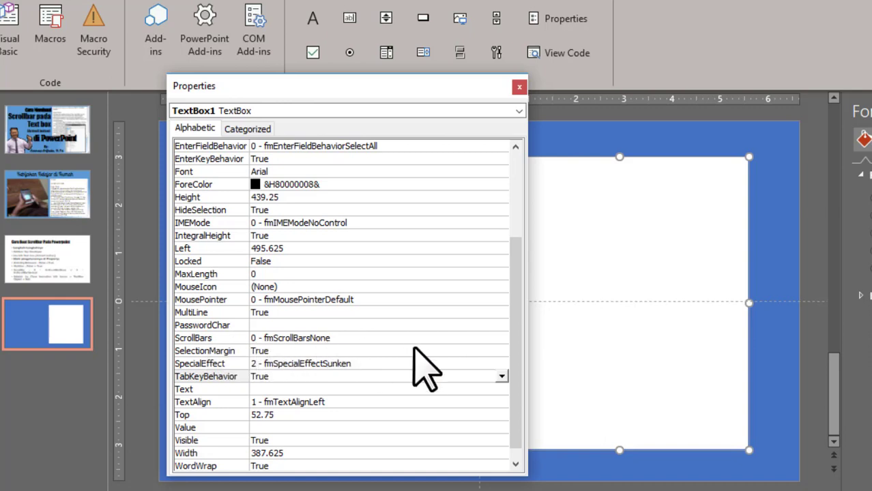
click(476, 337)
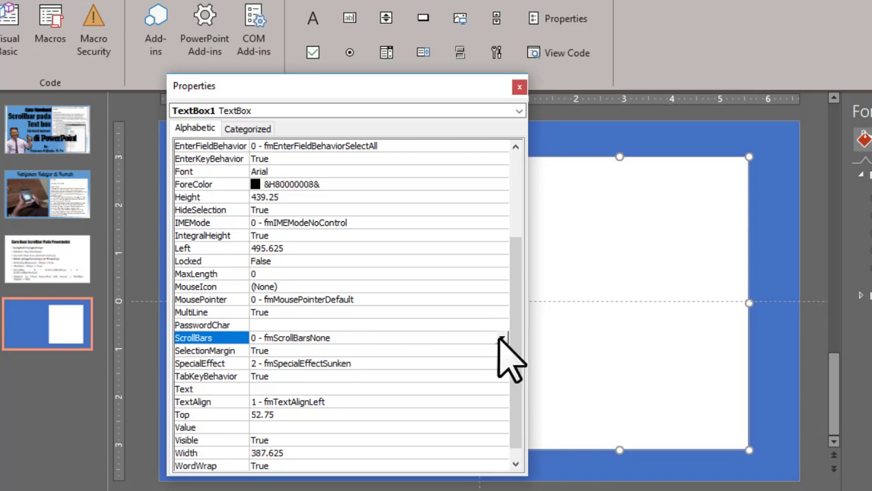
click(502, 338)
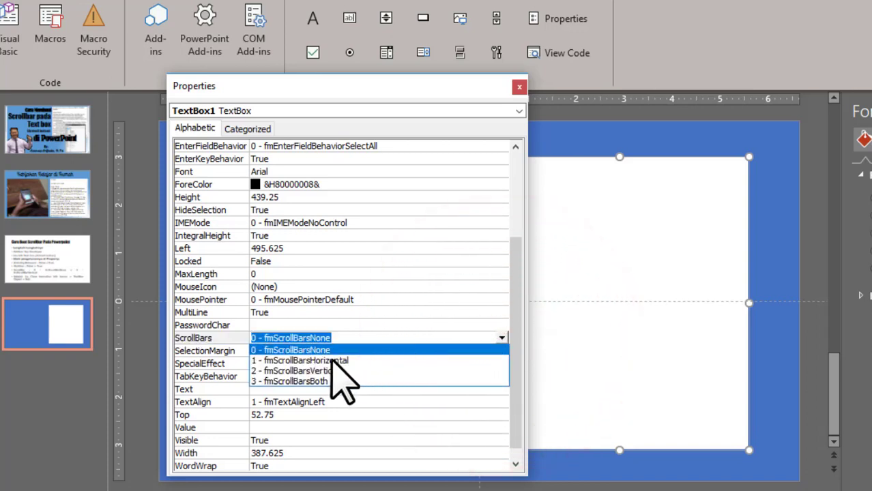
click(326, 371)
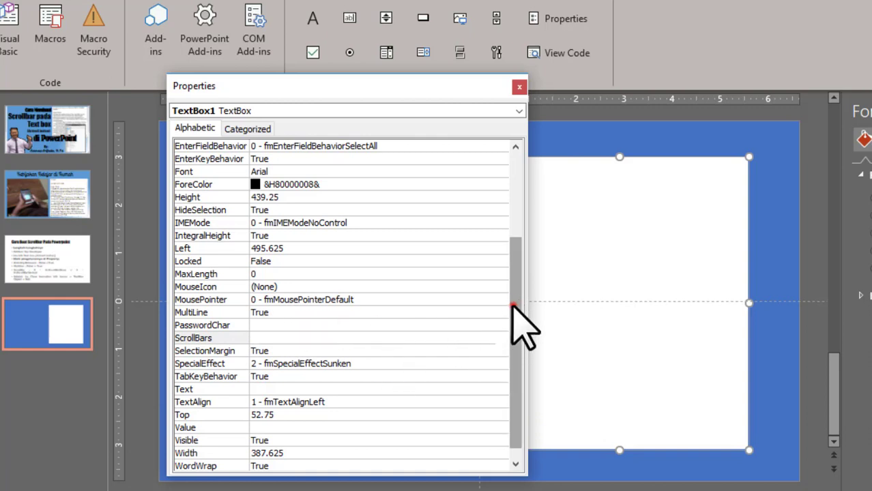
mouse_move(517, 312)
mouse_down()
mouse_move(515, 376)
mouse_move(514, 223)
mouse_up()
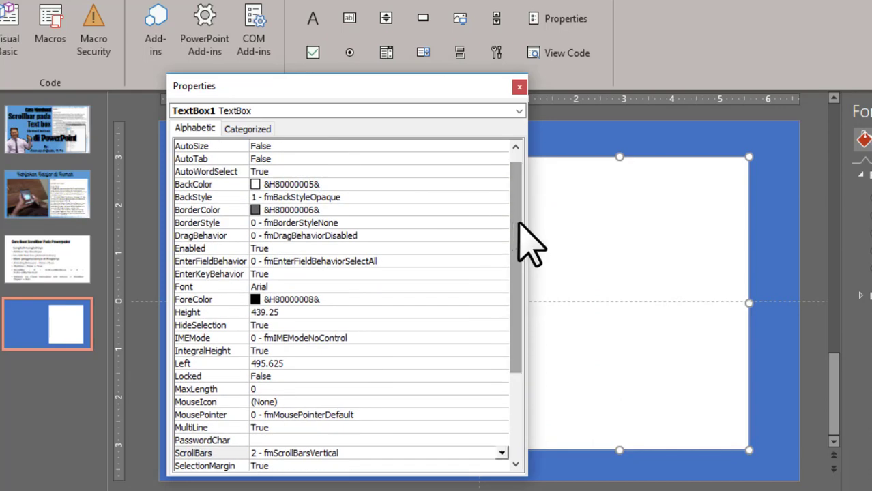
click(519, 87)
click(570, 294)
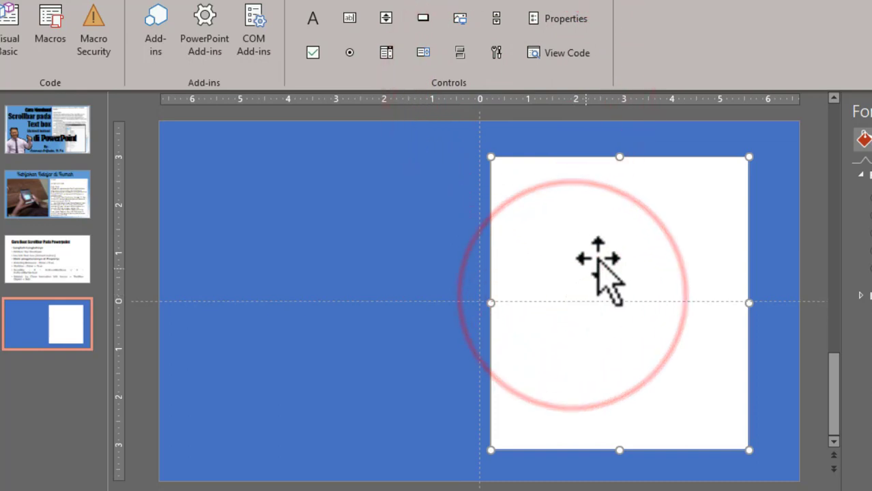
Run the slide show and type test lines into the text box
click(597, 257)
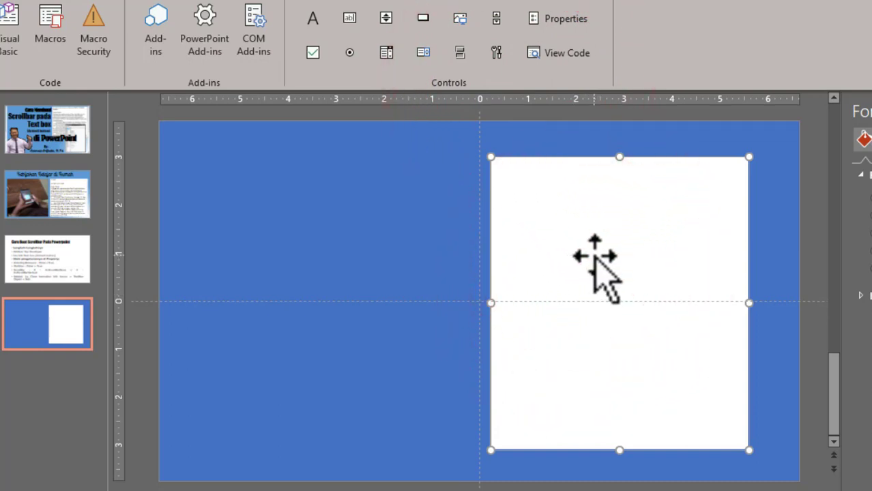
click(863, 486)
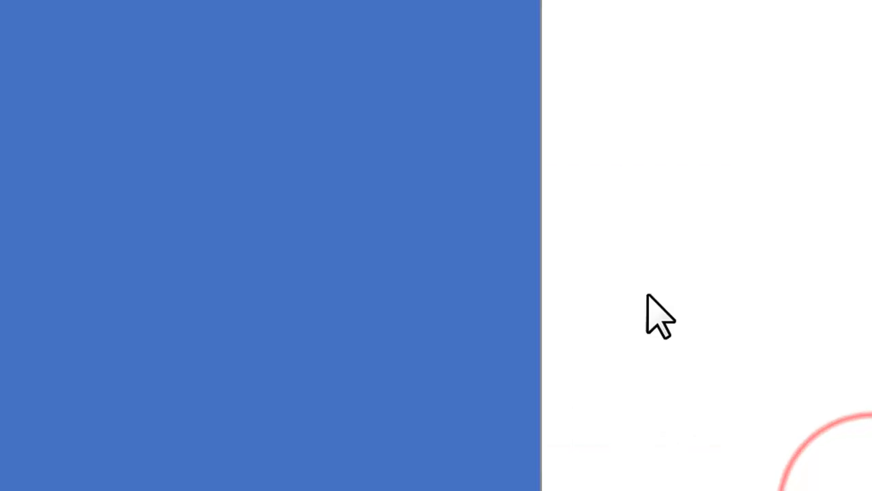
click(593, 167)
text(ada saya)
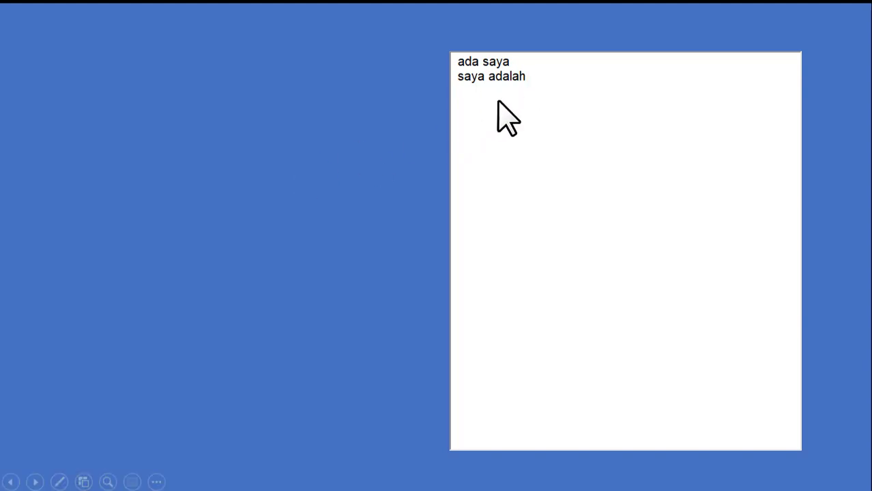
Clear the test text, end the slide show, and reselect the text box
key(ctrl+a)
key(Delete)
key(Escape)
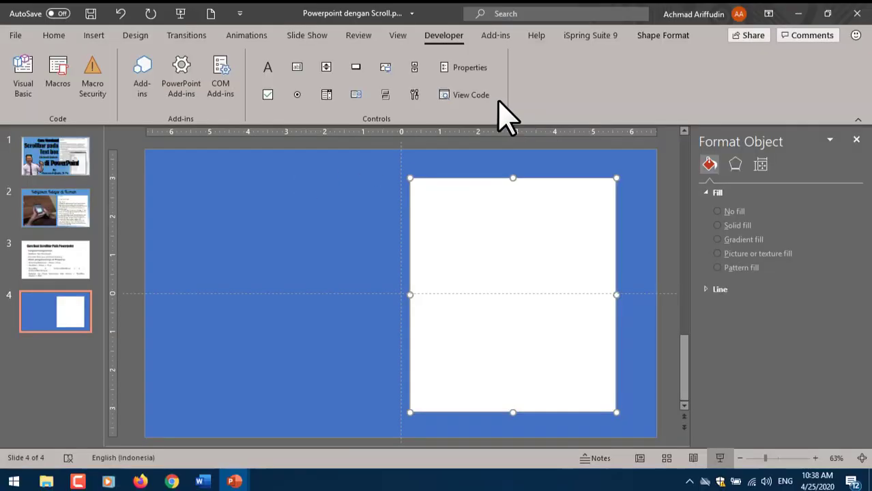
click(374, 261)
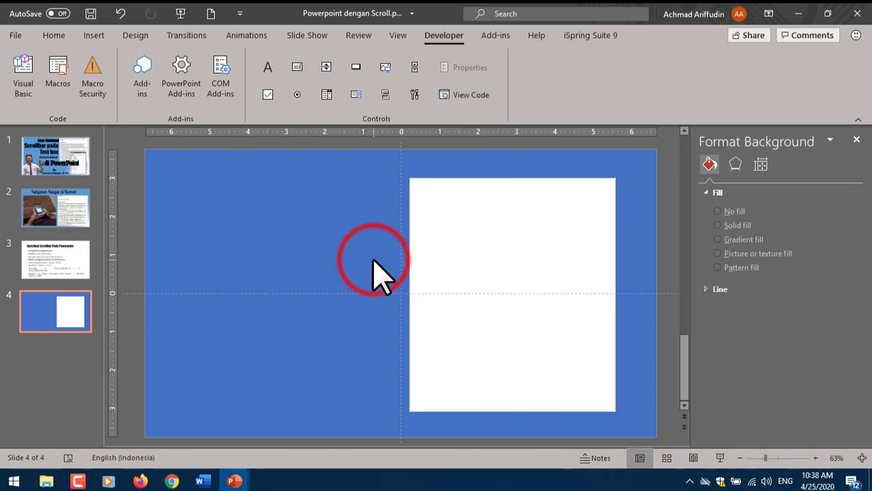
click(471, 259)
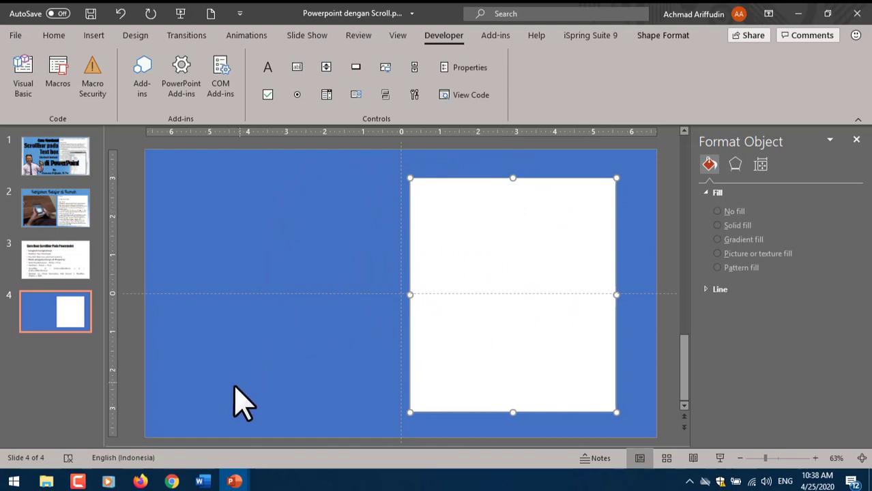
Copy the selected letter text in the Word Edaran document and switch back to PowerPoint
click(202, 479)
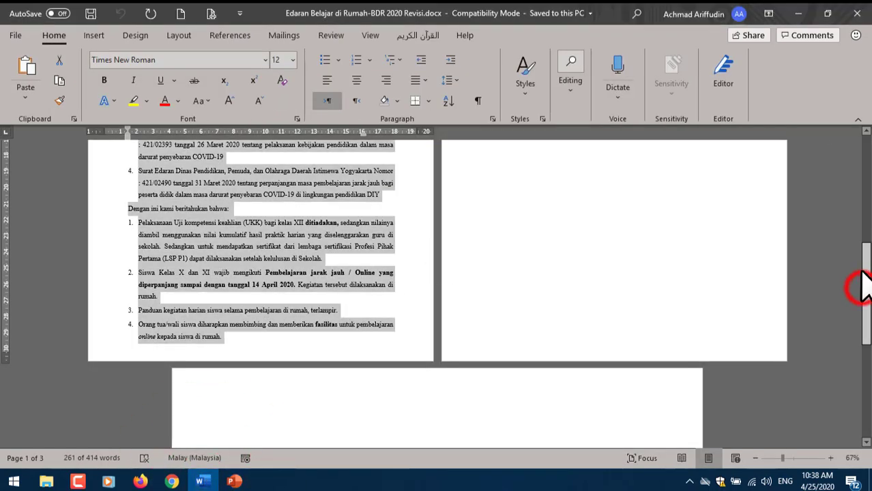
drag(865, 300, 865, 222)
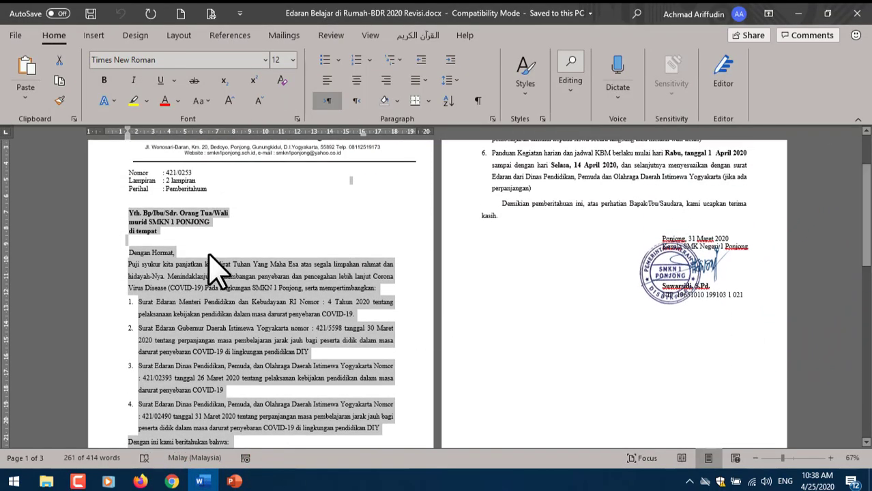
right_click(145, 218)
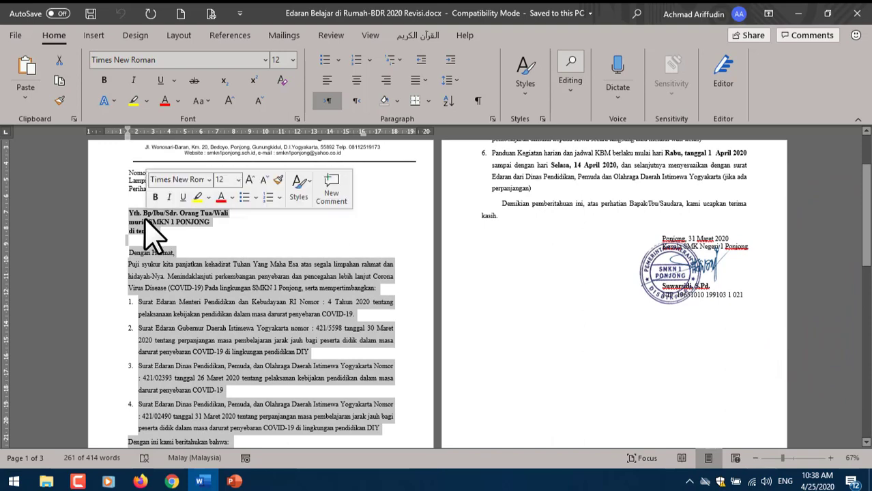
click(181, 244)
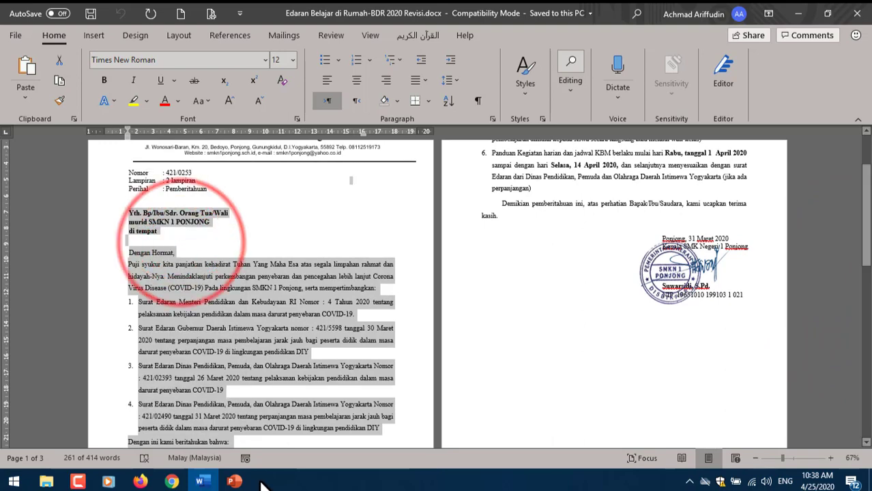
click(234, 482)
click(292, 432)
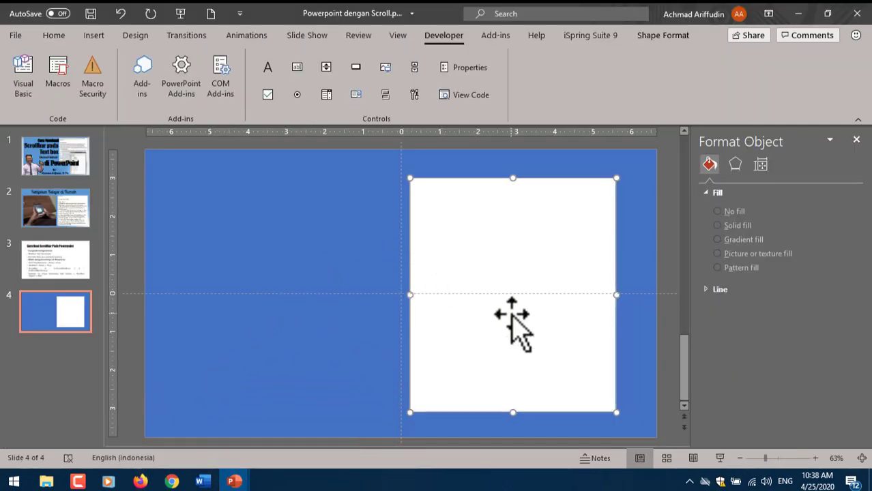
Paste the copied letter text into the white ActiveX text box using TextBox Object > Edit
right_click(468, 269)
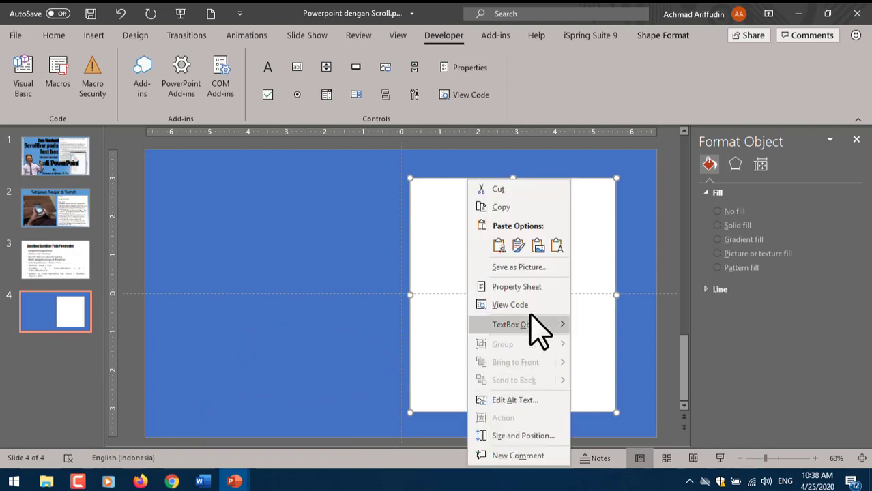
mouse_move(532, 322)
click(601, 326)
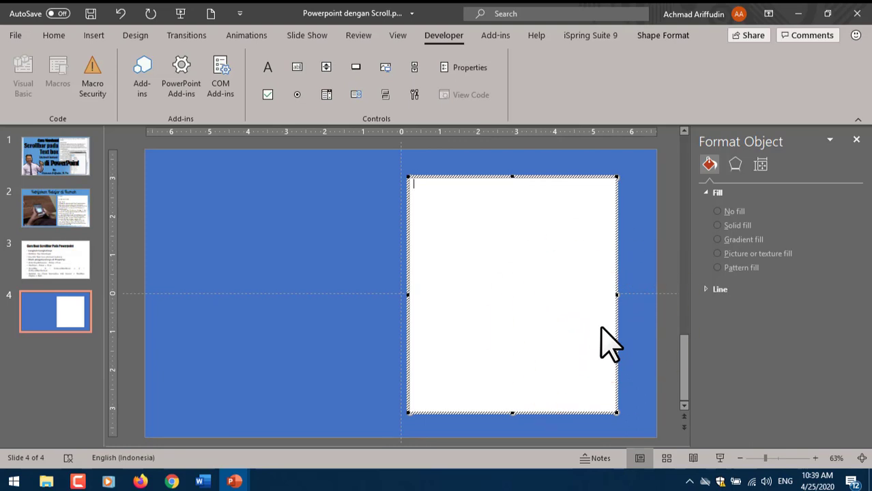
key(ctrl+v)
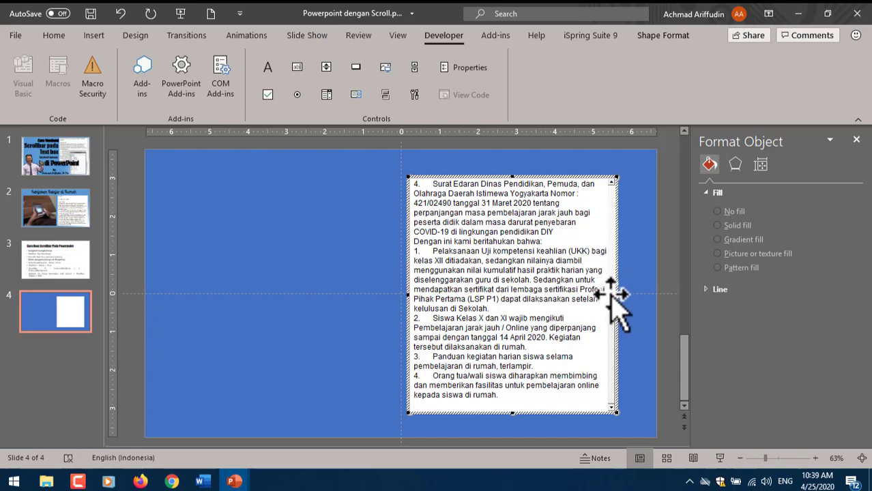
click(648, 269)
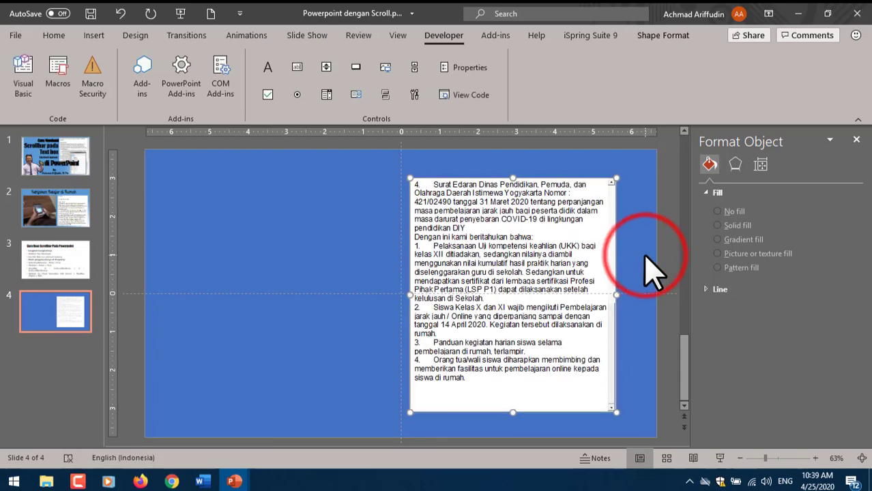
In the slide show, delete the extra blank line above 'Dengan Hormat', then exit
click(723, 458)
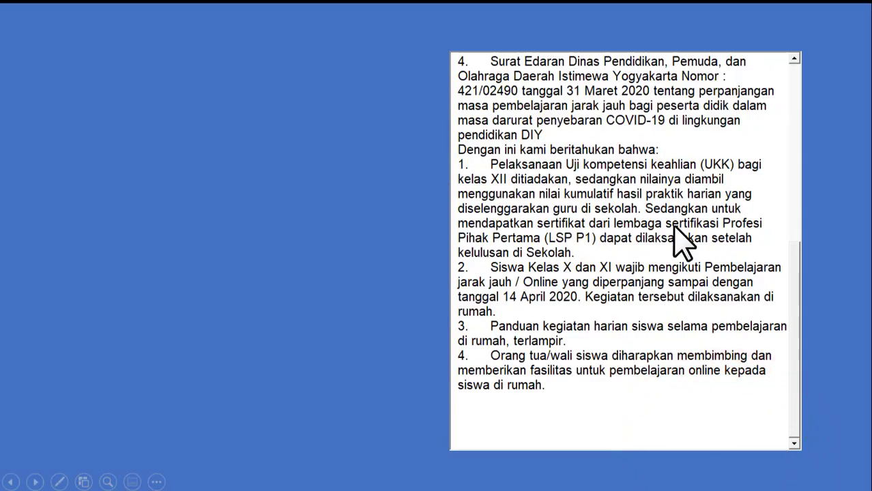
drag(791, 292, 793, 68)
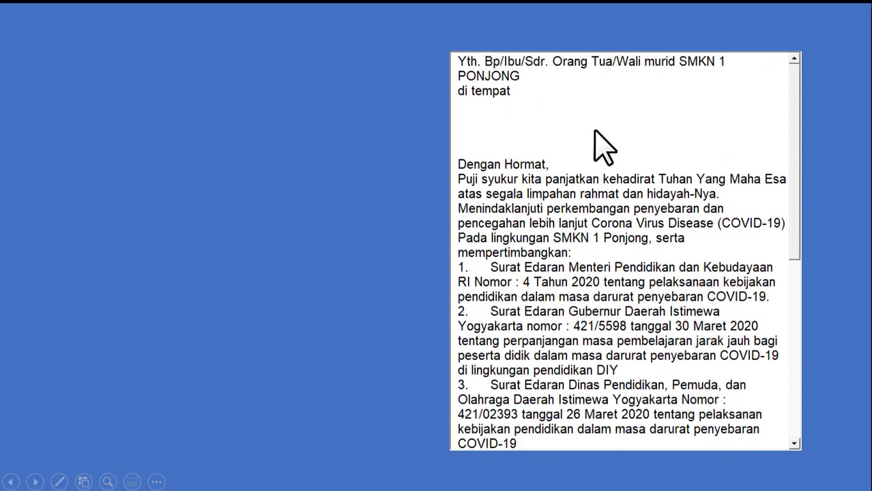
click(530, 128)
click(512, 149)
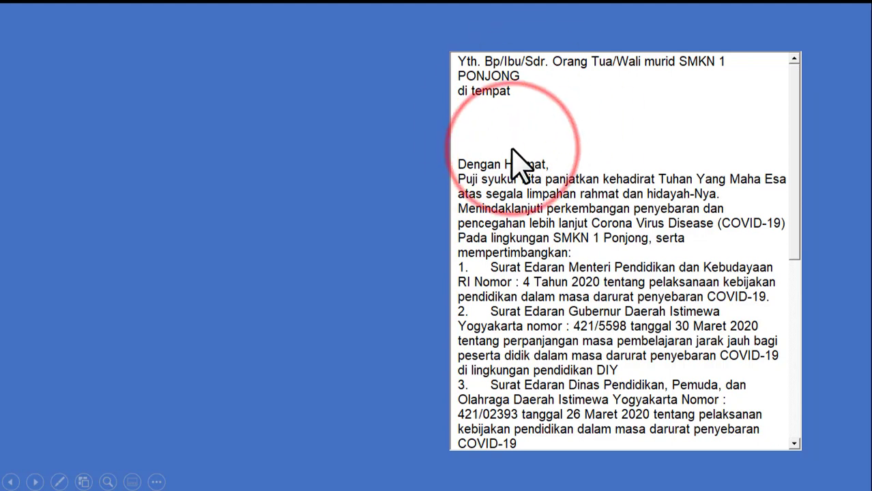
key(BackSpace)
key(BackSpace)
key(BackSpace)
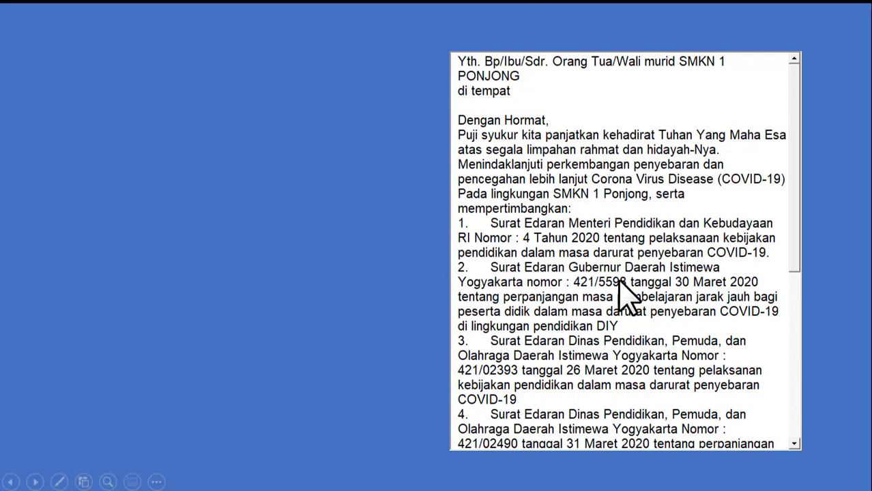
key(Escape)
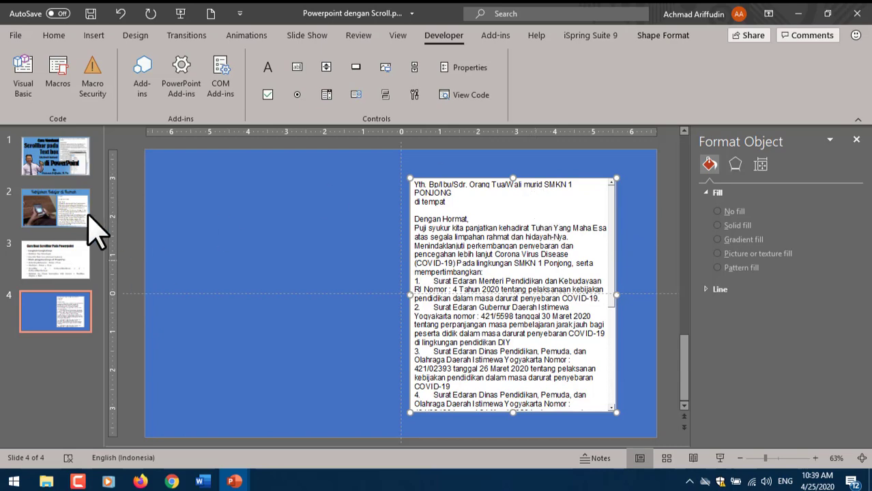
Check slide 2's example text box, then open Properties for slide 4's letter text box
click(68, 206)
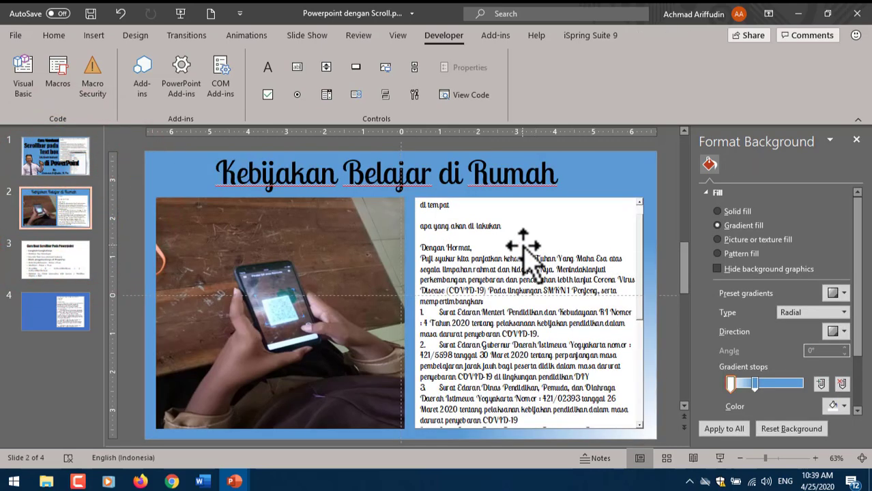
click(477, 260)
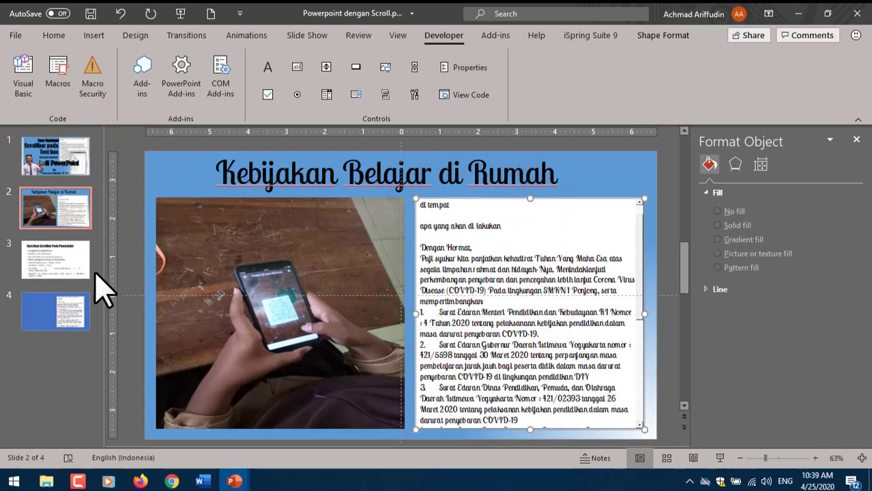
click(60, 315)
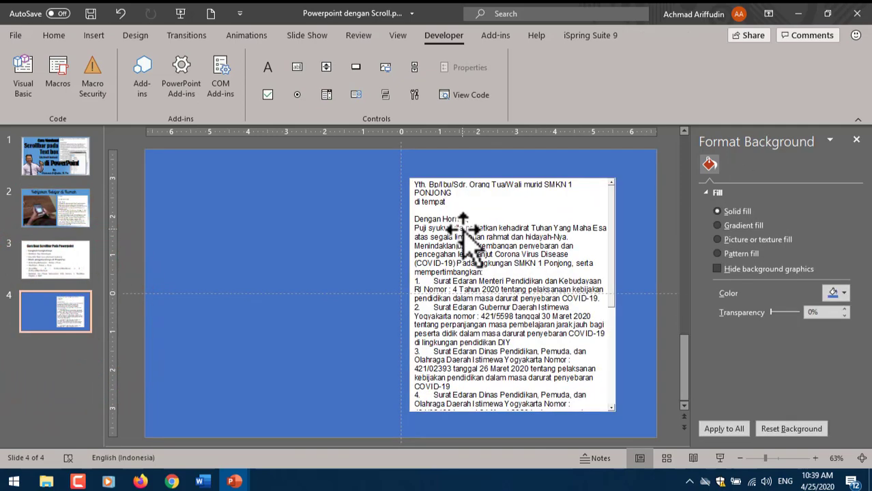
click(463, 230)
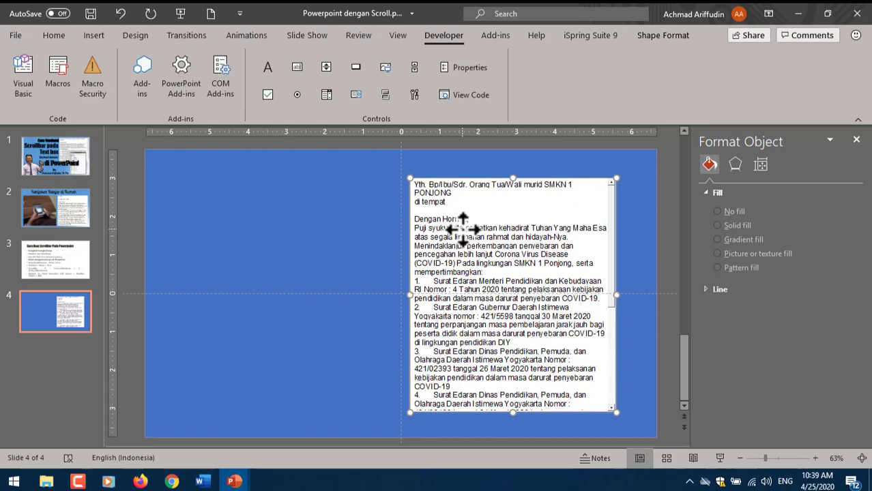
click(490, 205)
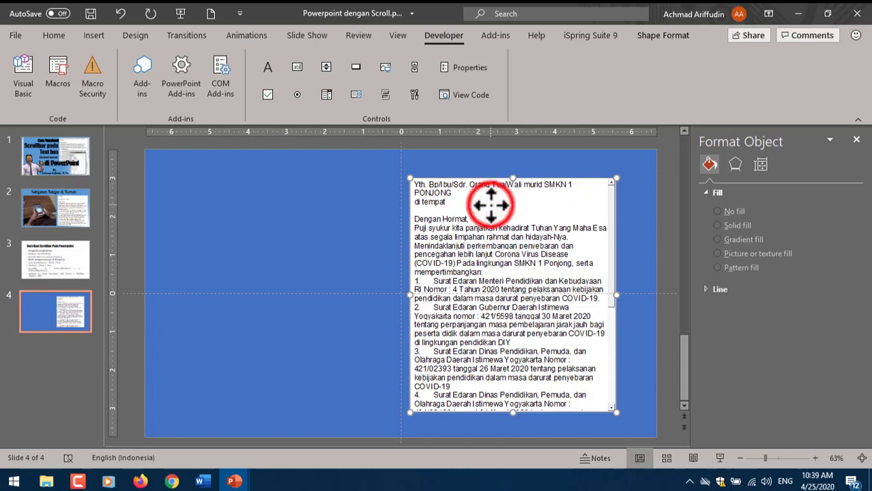
click(468, 68)
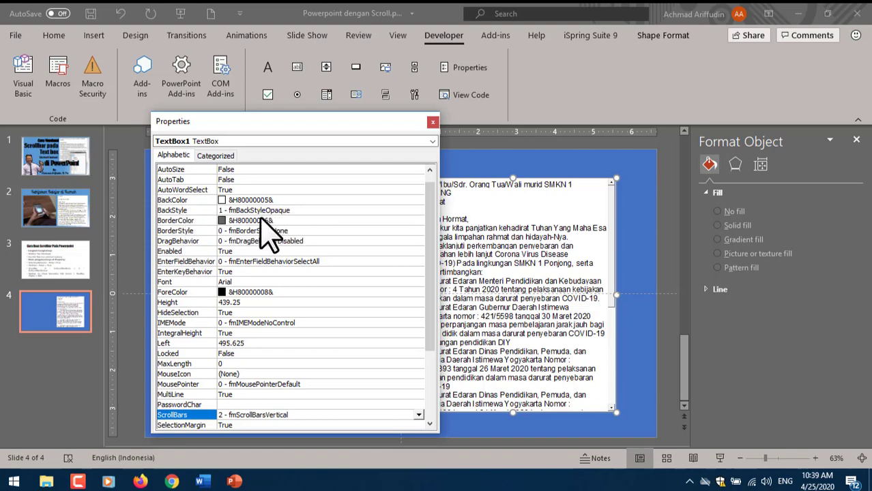
Set the text box font to Lobster Two at size 16
click(232, 282)
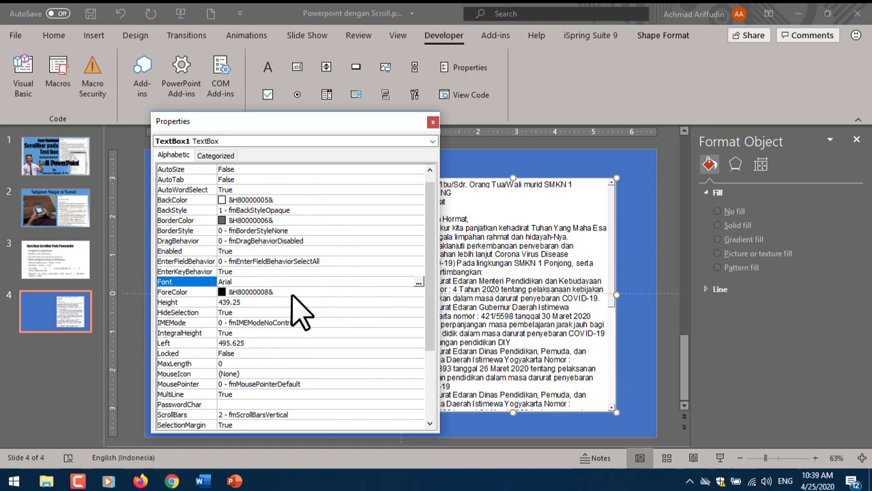
click(418, 282)
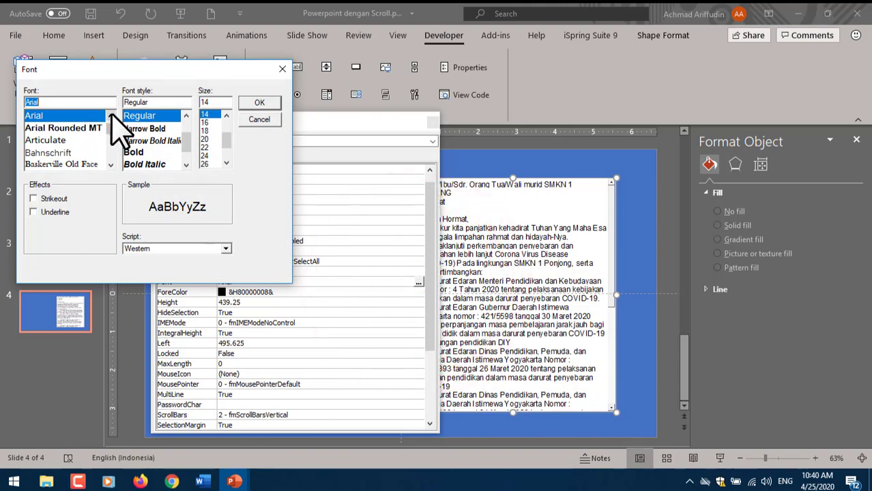
scroll(108, 125, down, 1)
scroll(106, 125, down, 12)
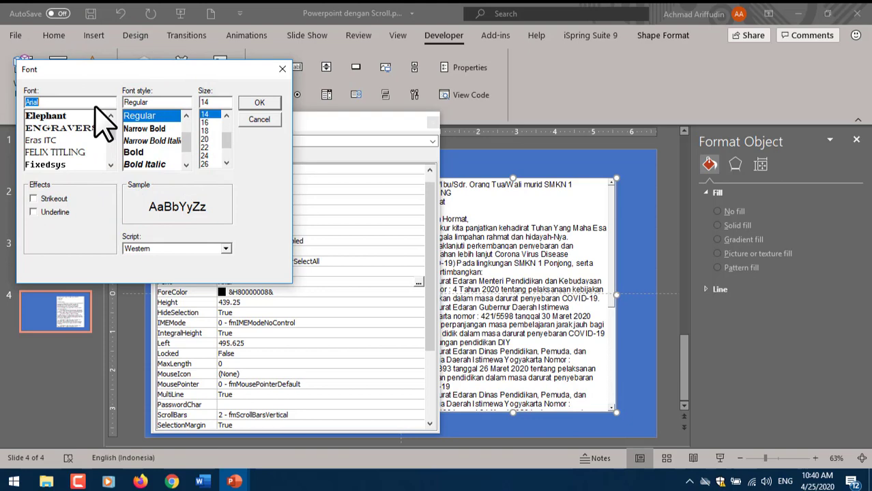
text(lo)
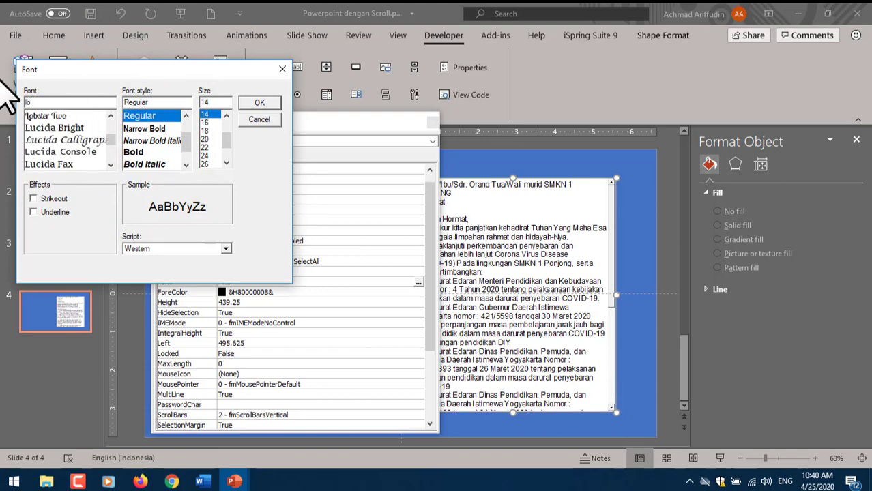
click(46, 116)
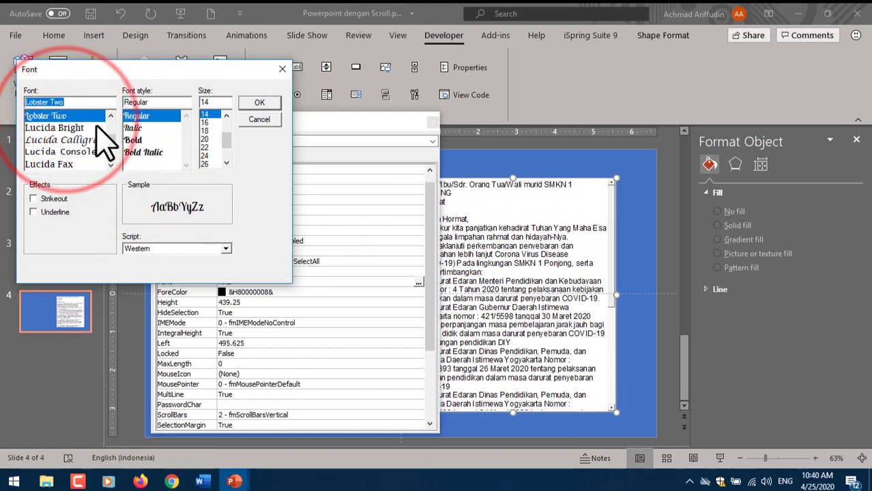
click(205, 122)
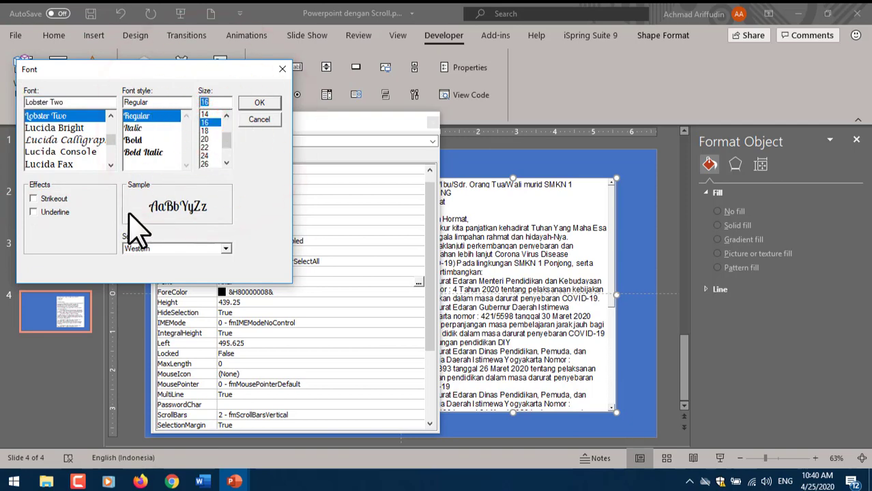
click(260, 103)
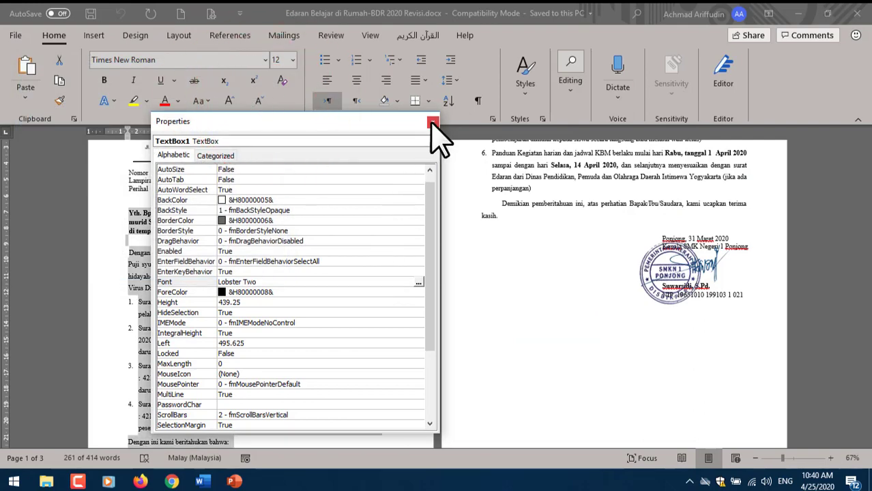
Close the Properties window and bring the 'Powerpoint dengan Scroll' presentation forward
click(432, 123)
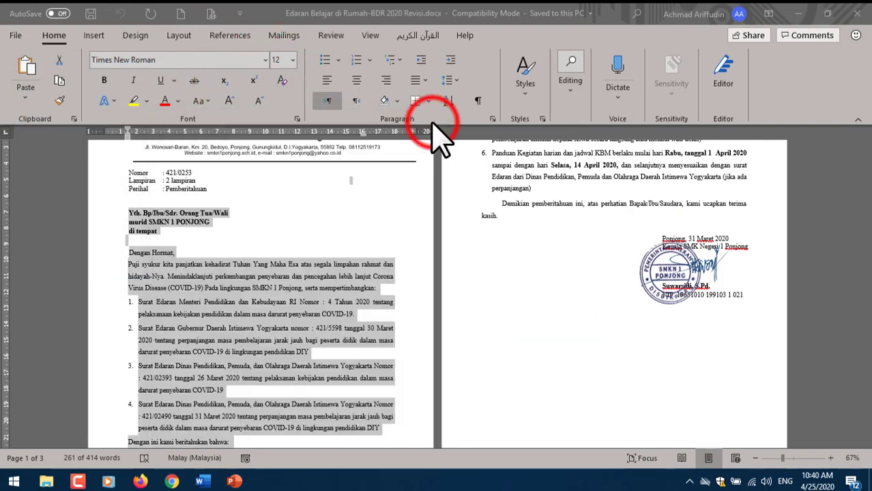
click(234, 480)
click(312, 439)
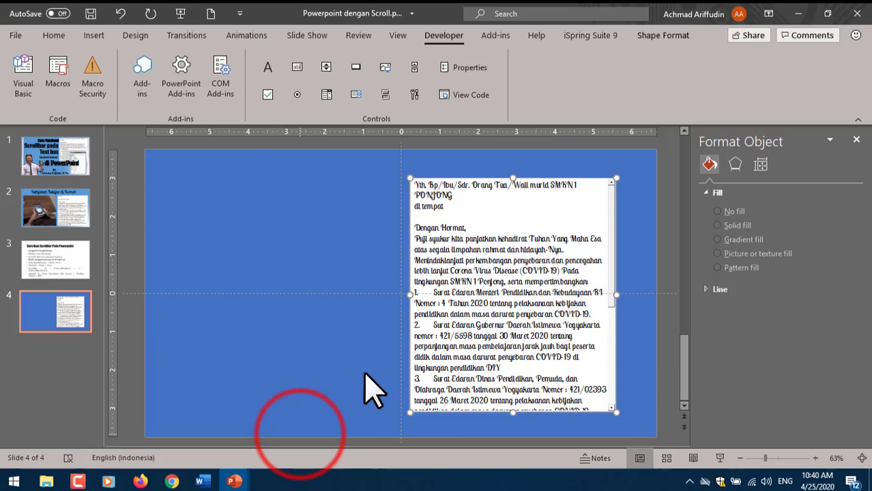
click(497, 261)
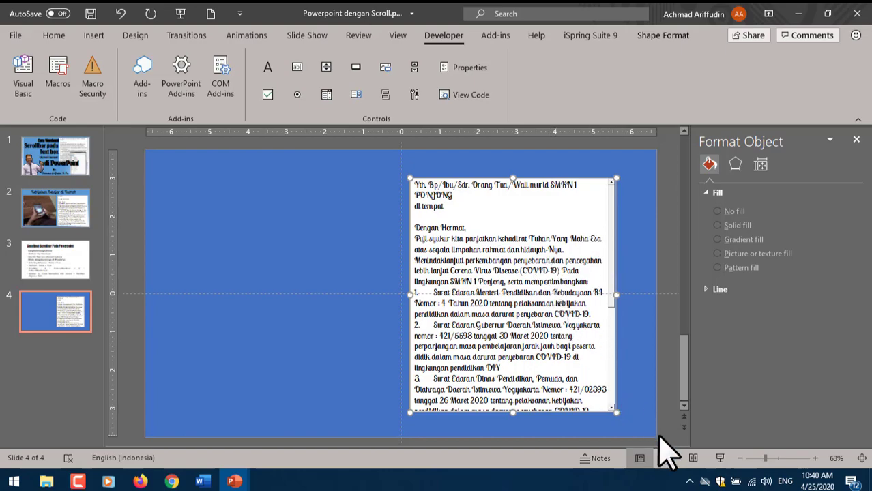
click(720, 458)
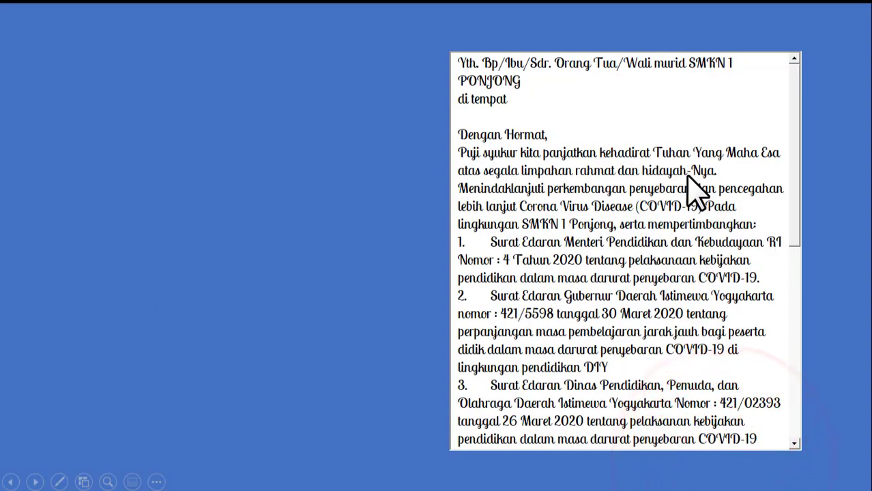
mouse_move(794, 109)
mouse_down()
mouse_move(793, 301)
mouse_move(789, 101)
mouse_up()
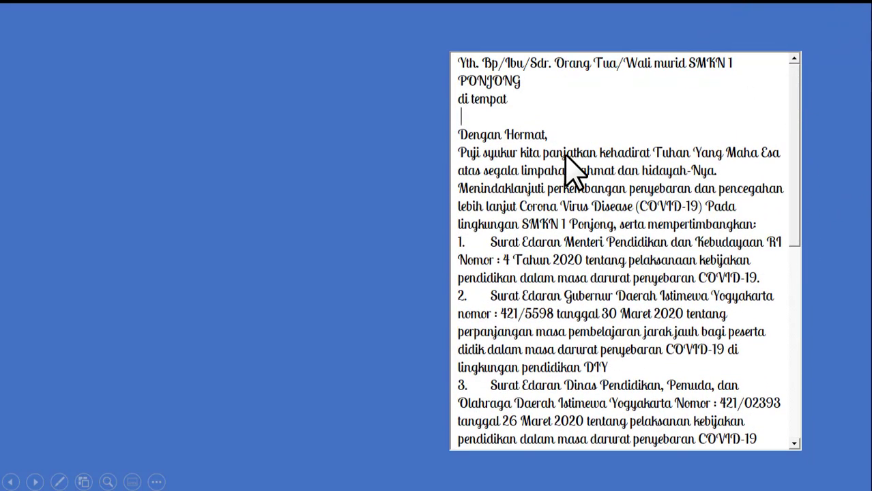
key(Escape)
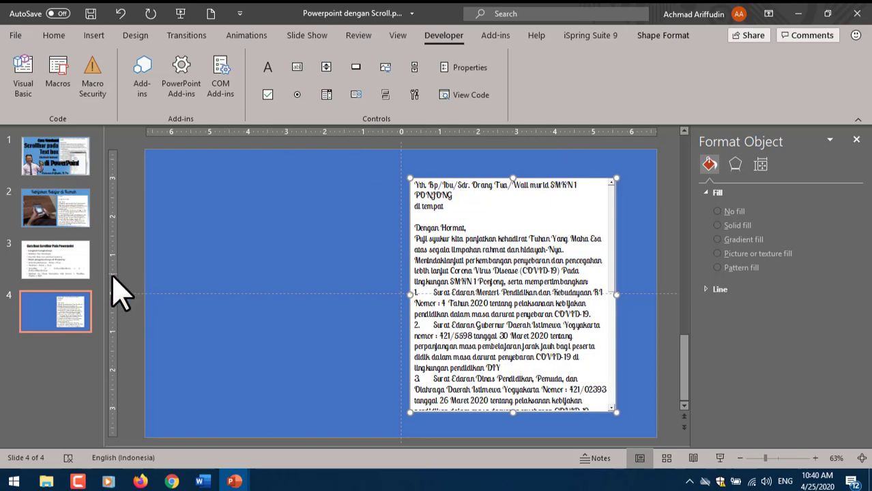
click(52, 266)
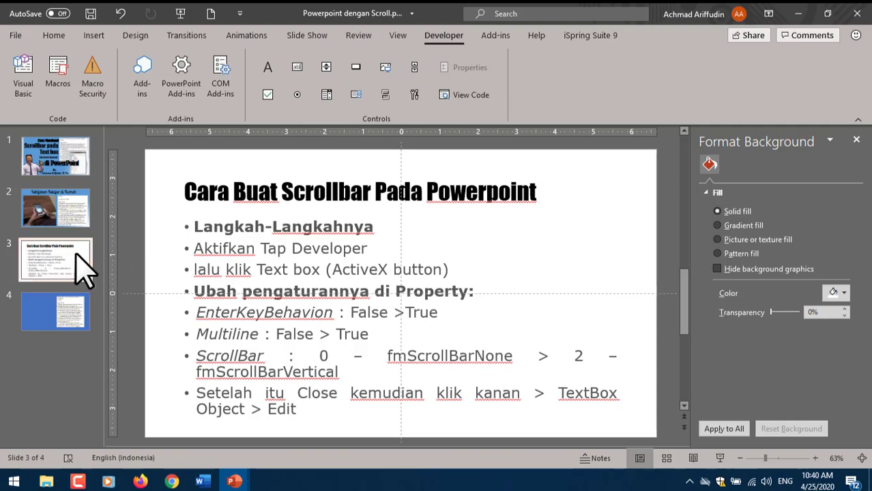
click(73, 321)
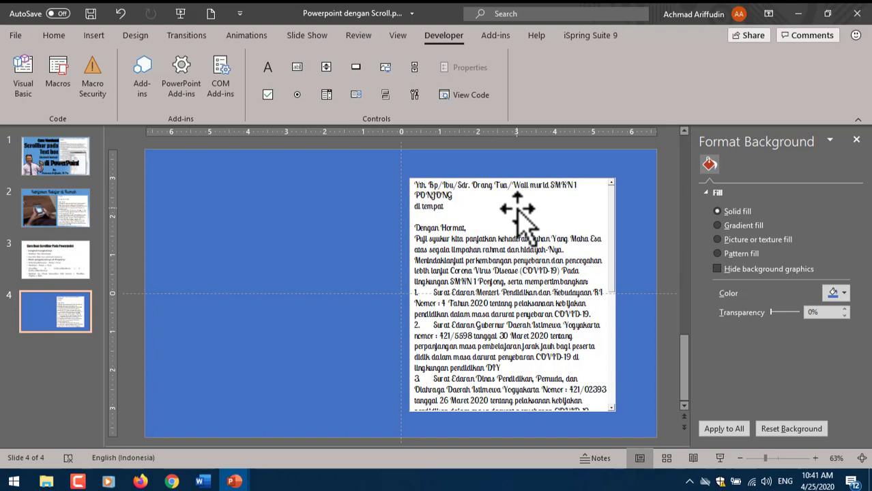
Glance at the file location details, reselect the letter text box, and go to slide 3
click(411, 15)
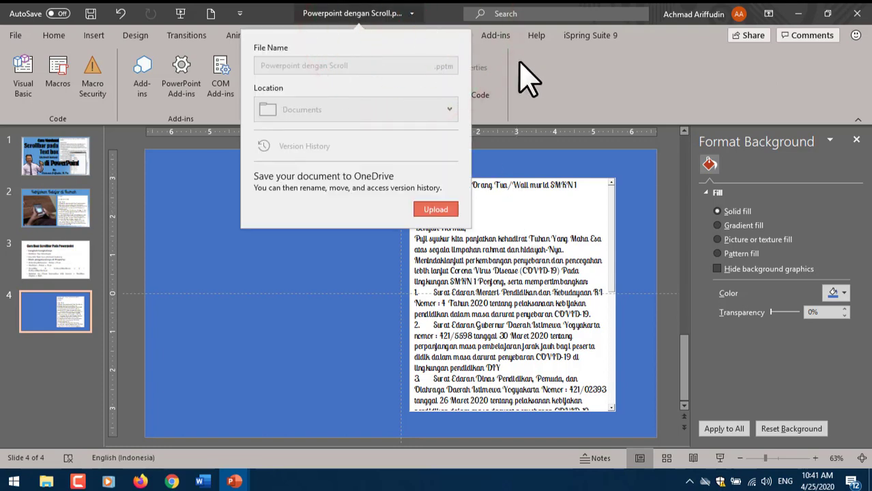
click(561, 82)
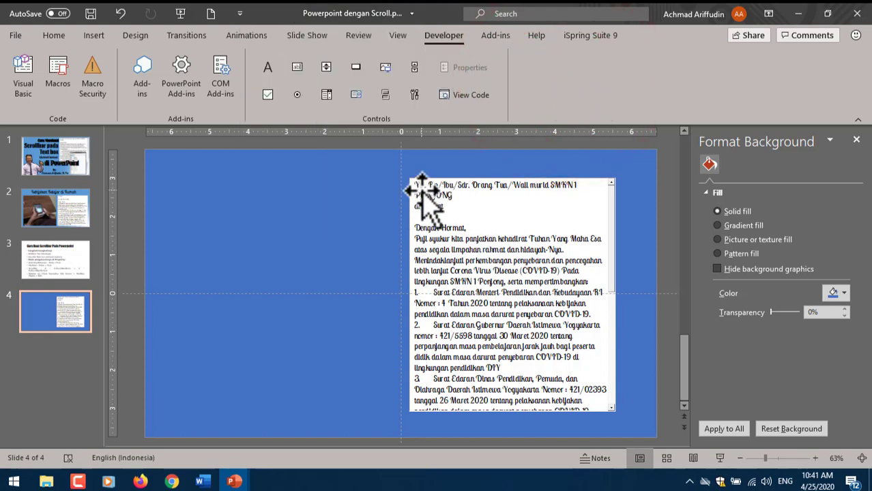
click(522, 259)
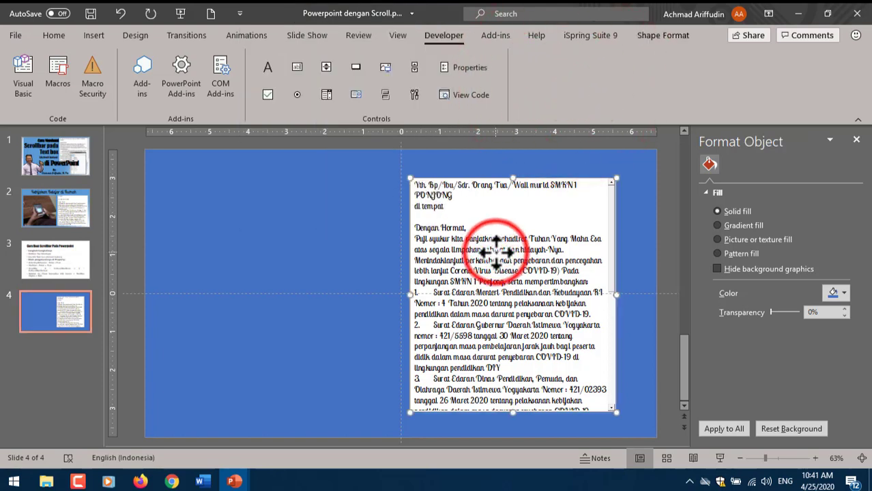
click(311, 232)
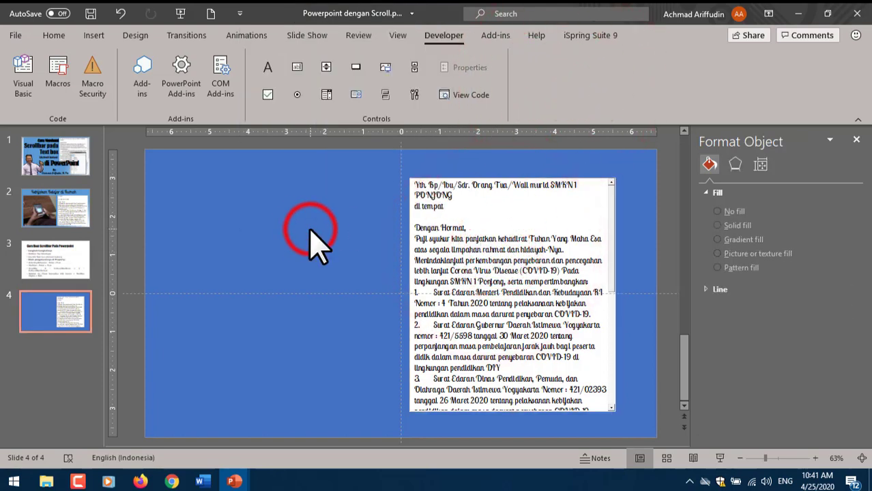
click(435, 227)
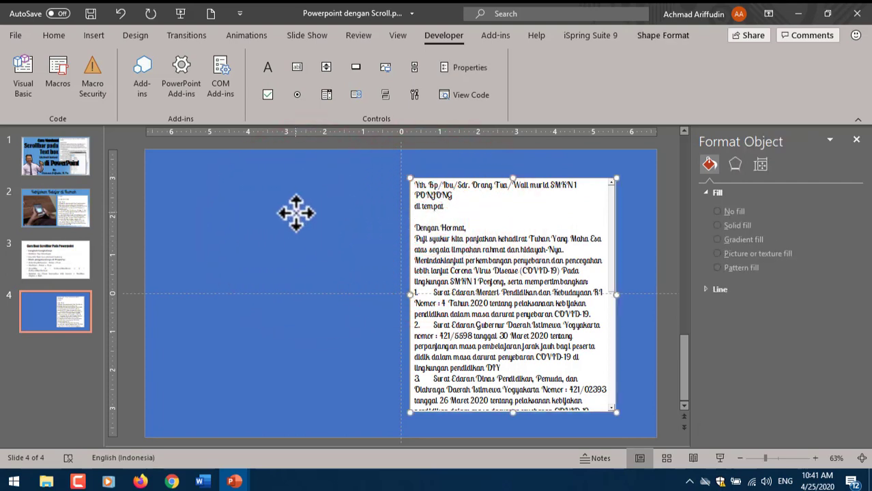
click(51, 263)
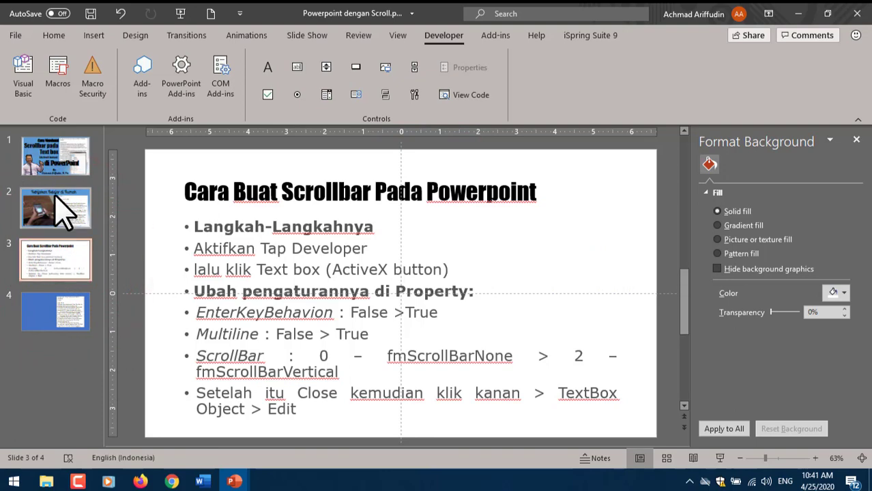
Browse slides 2, 1 and 4, then start the slide show from title slide 1
click(60, 206)
click(63, 170)
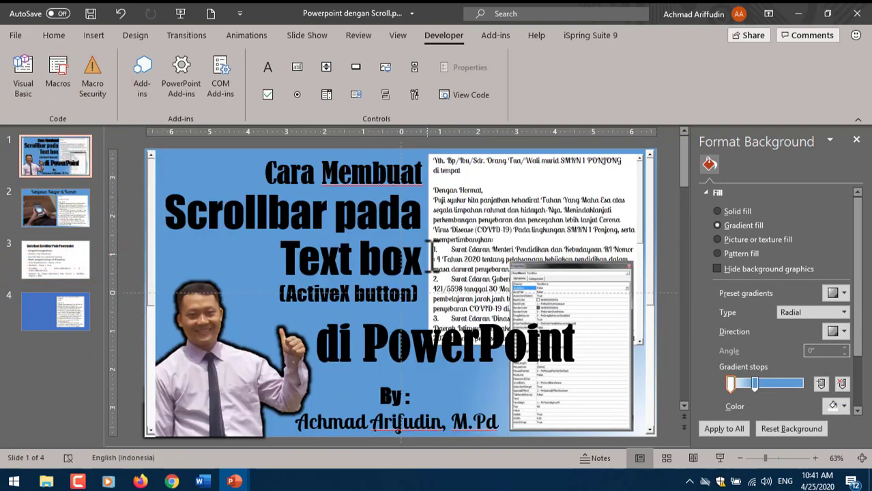
click(68, 329)
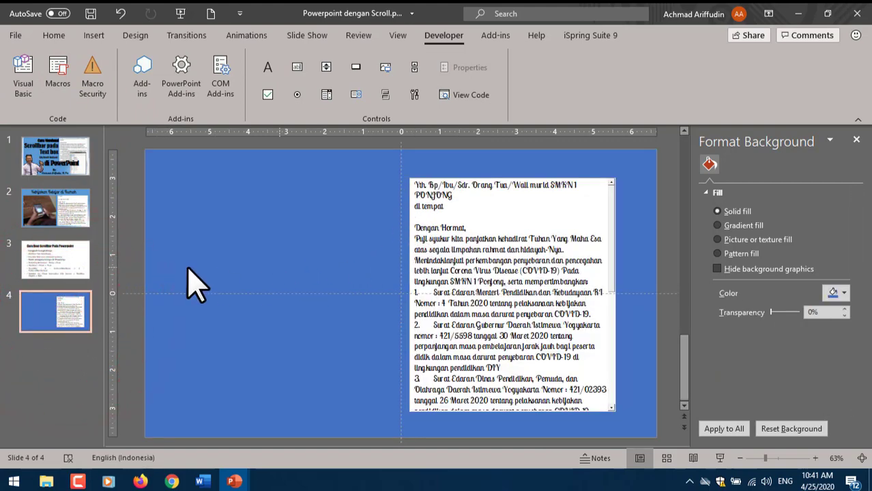
click(69, 217)
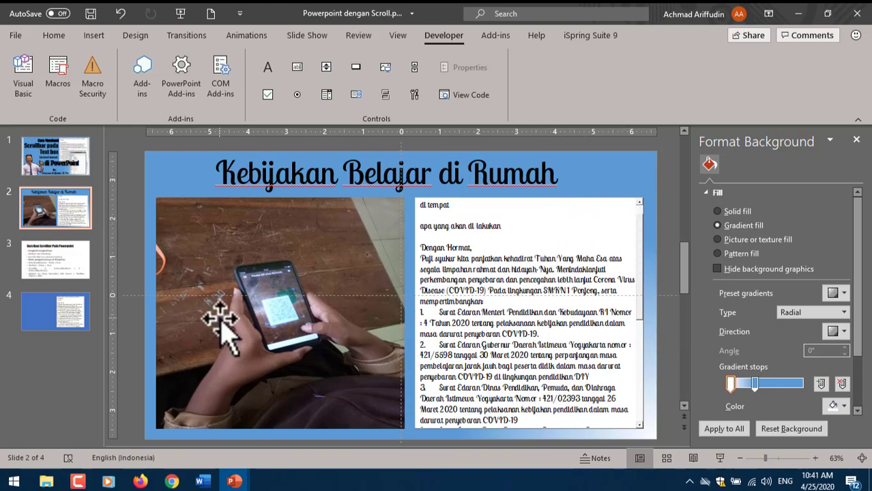
click(71, 309)
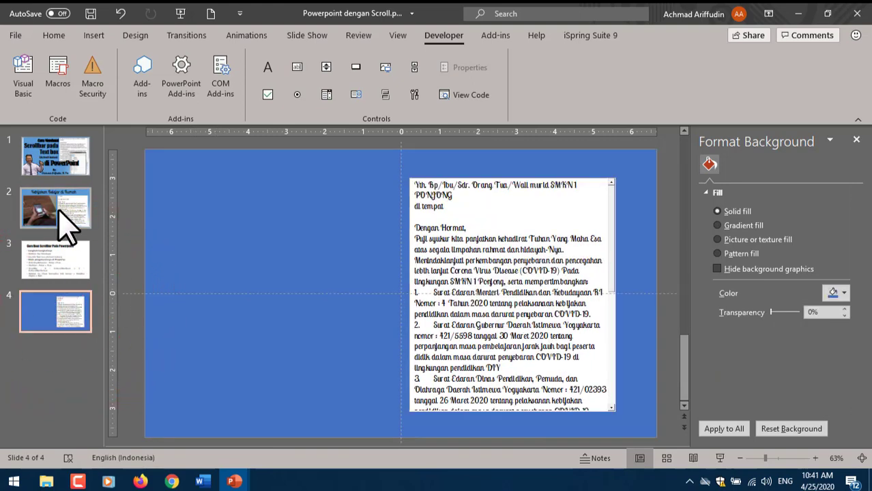
click(65, 164)
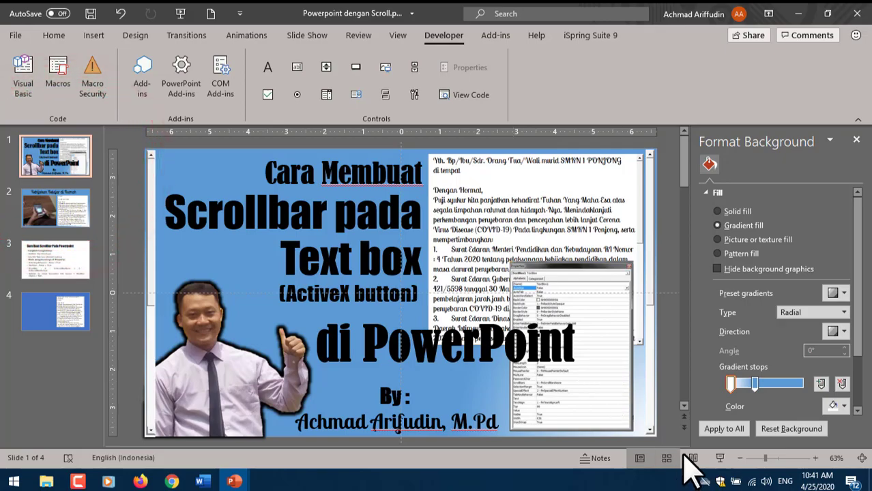
click(720, 457)
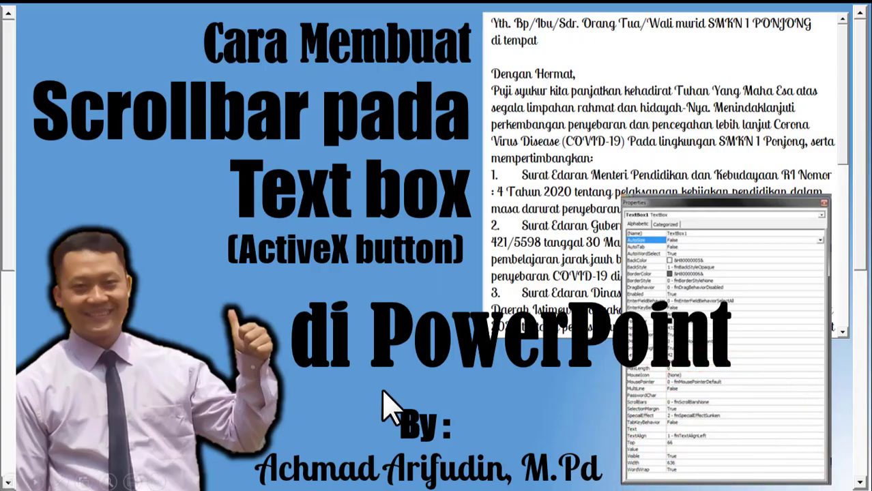
Switch away and back to the full-screen slide show, then end it to return to slide 1
key(alt+Tab)
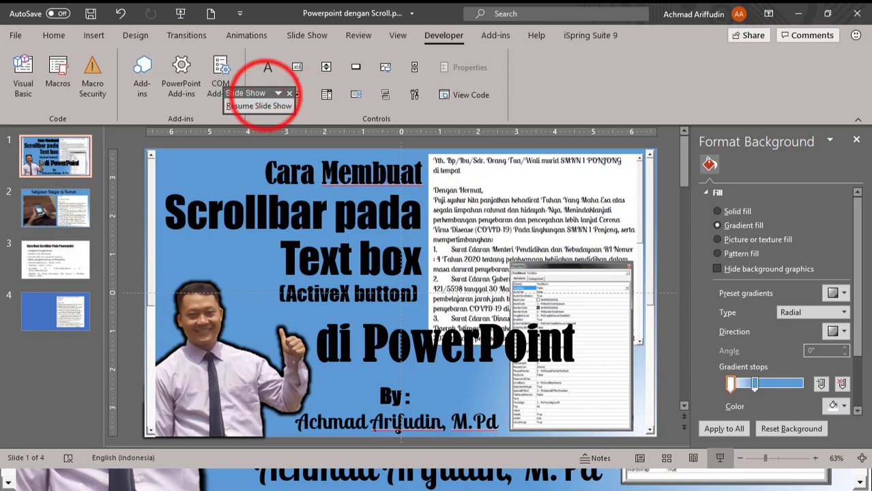
key(alt+Tab)
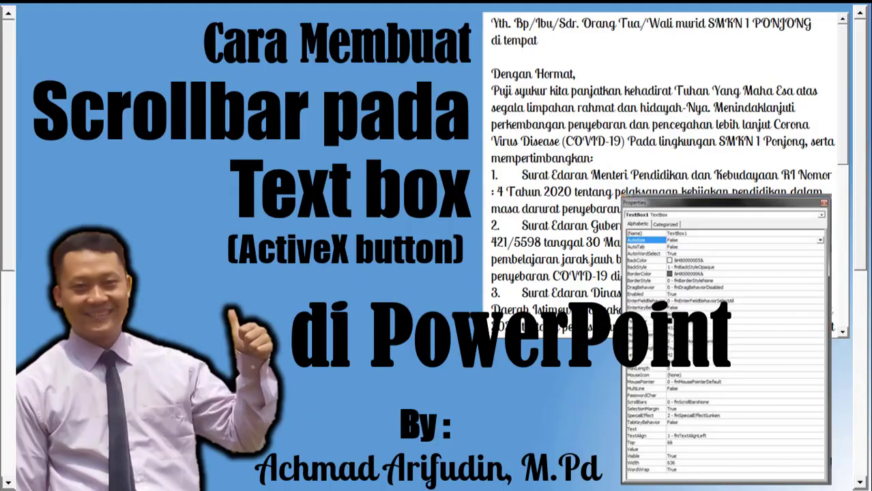
key(Escape)
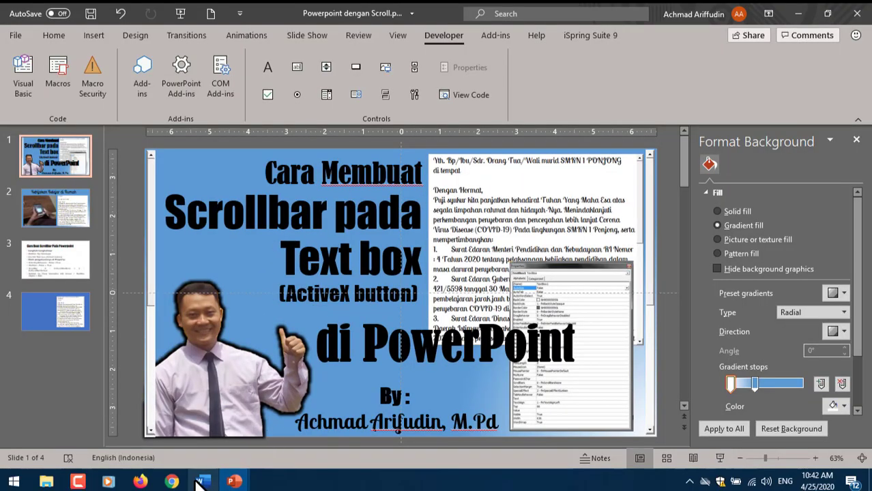
Bring the Camtasia Recorder window back on screen from the taskbar to stop the capture
click(80, 483)
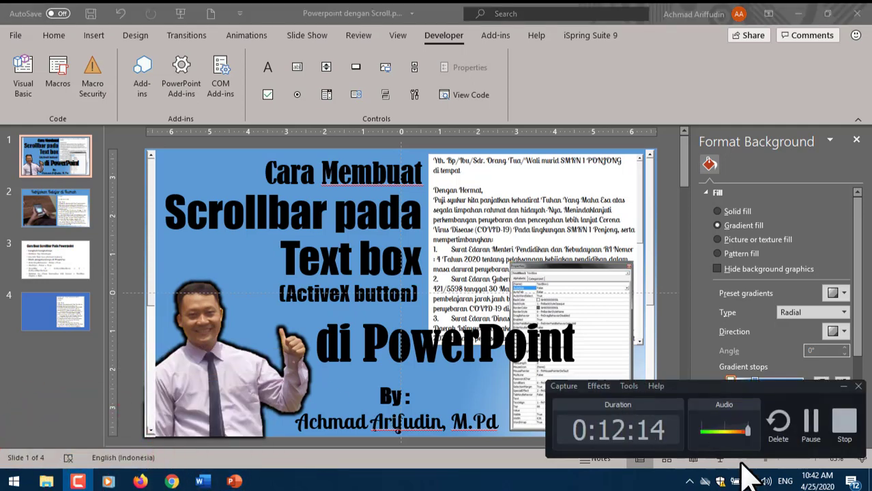